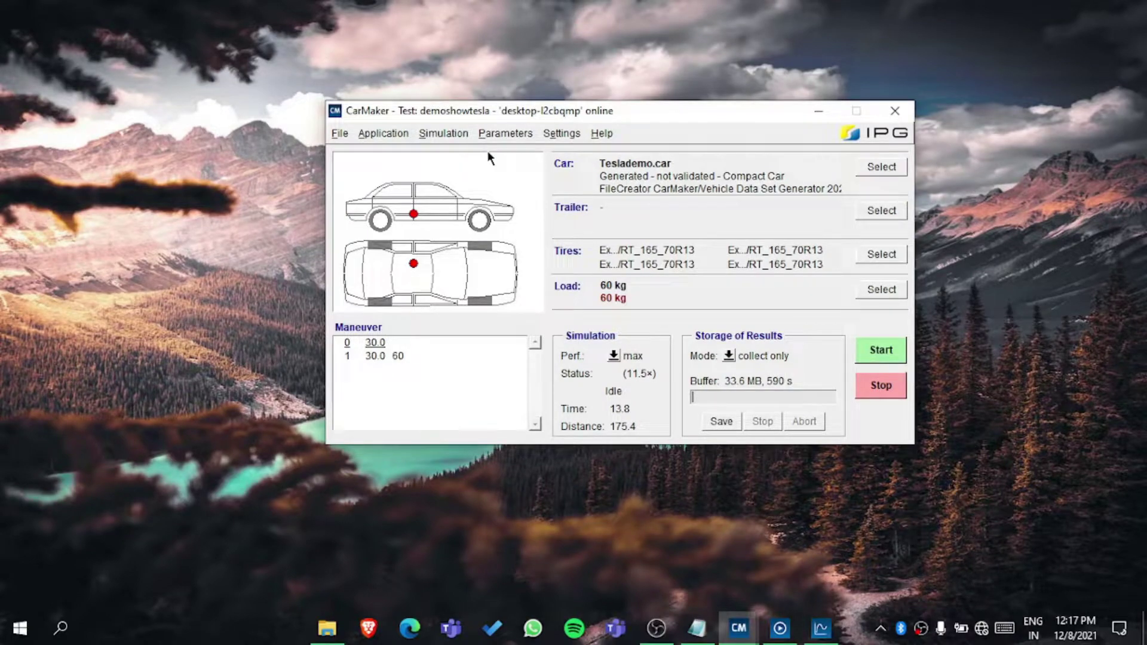
Open the car's vehicle data set and switch front kinematics to Linear 2 DOF.
click(499, 138)
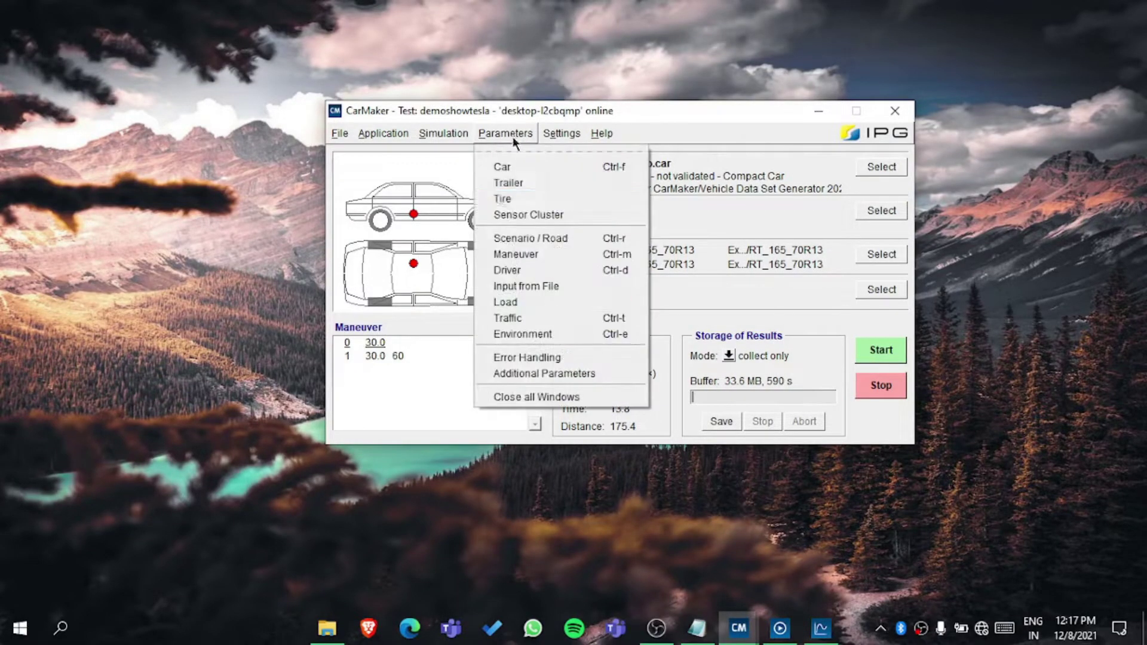
click(523, 168)
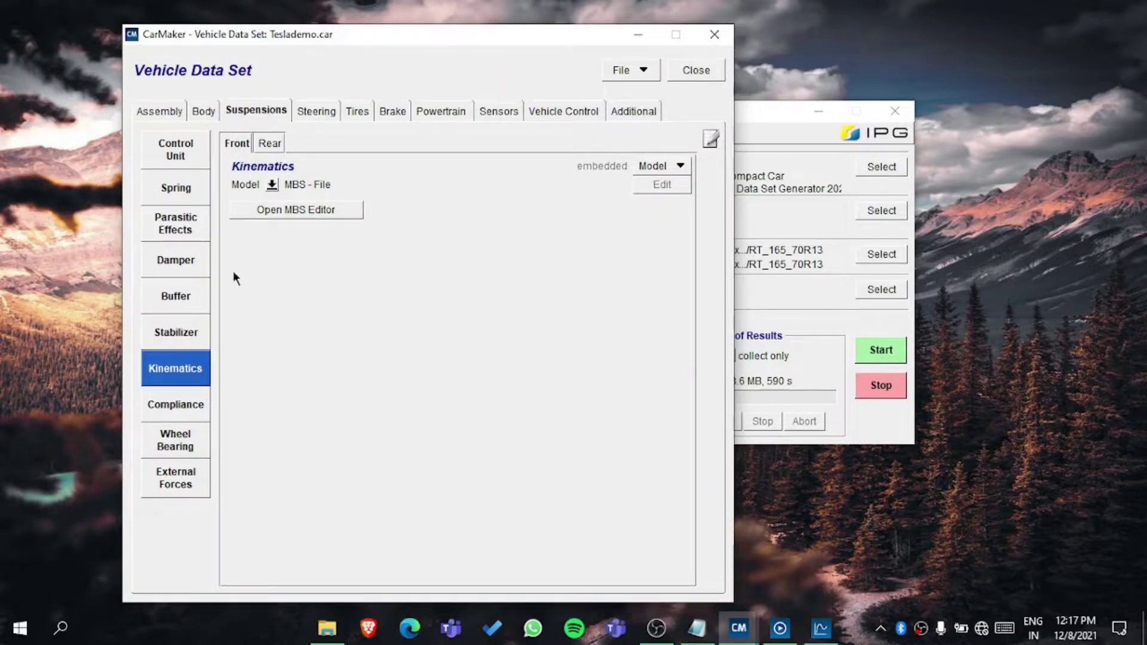
click(272, 184)
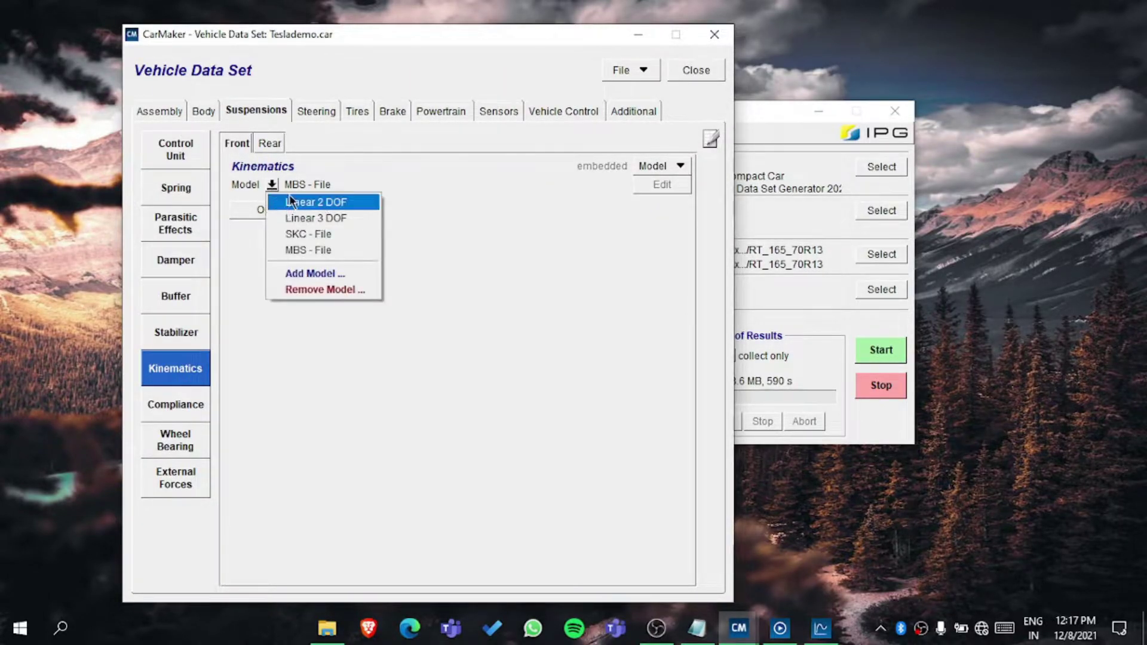
click(289, 198)
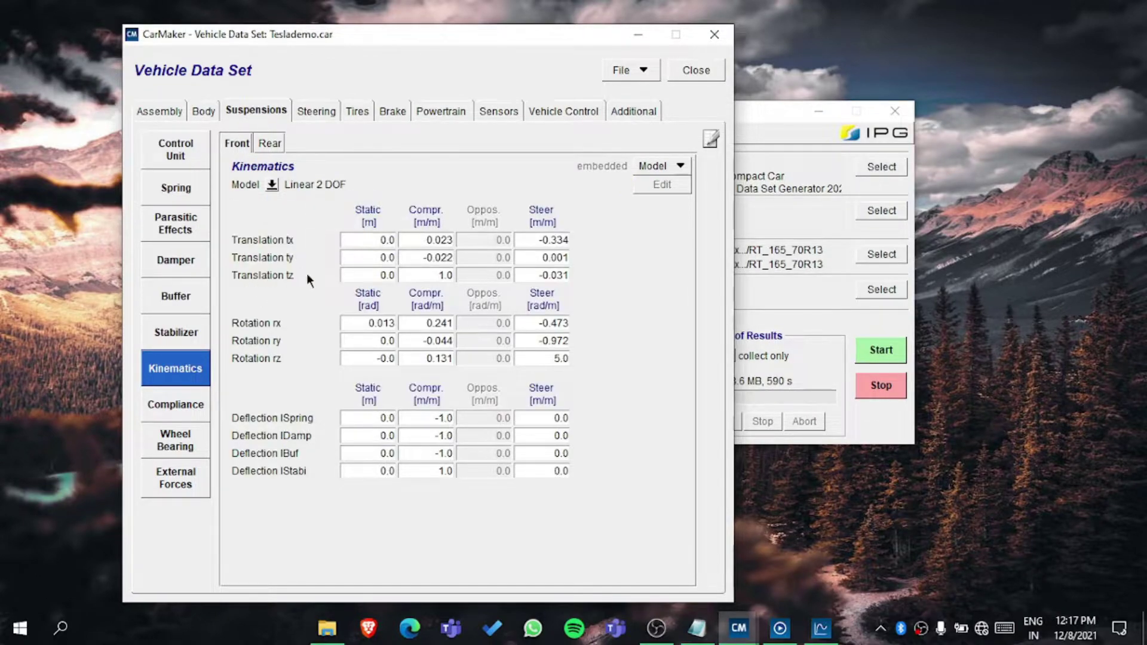
Try Linear 3 DOF for the front kinematics, then set it back to MBS - File.
click(272, 184)
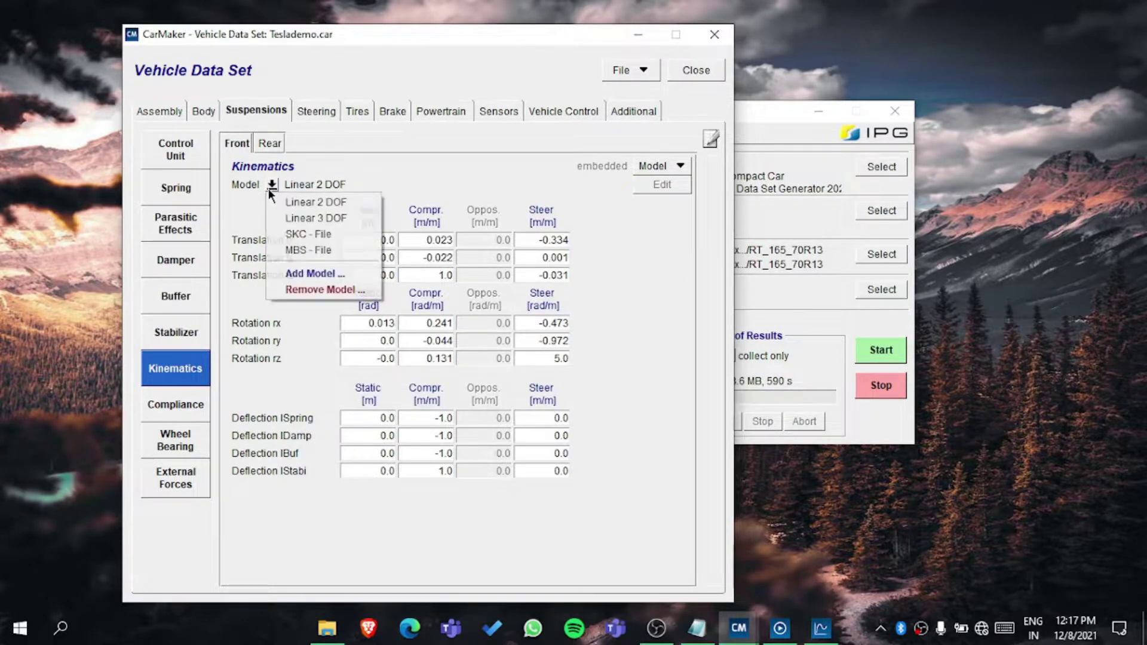
click(289, 221)
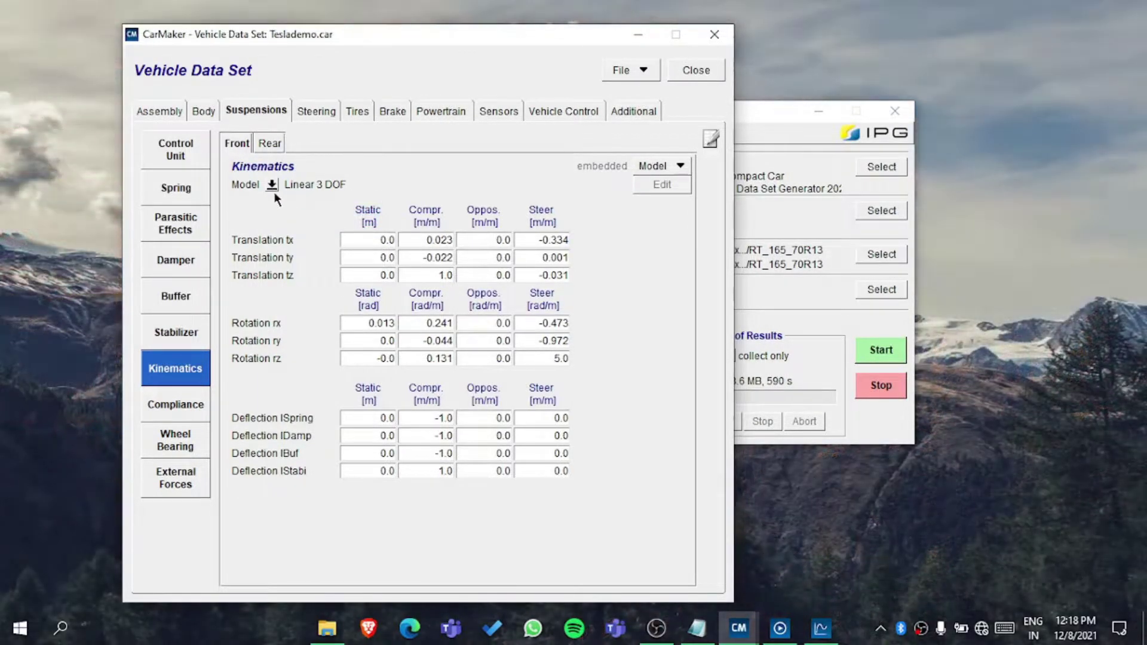
click(272, 186)
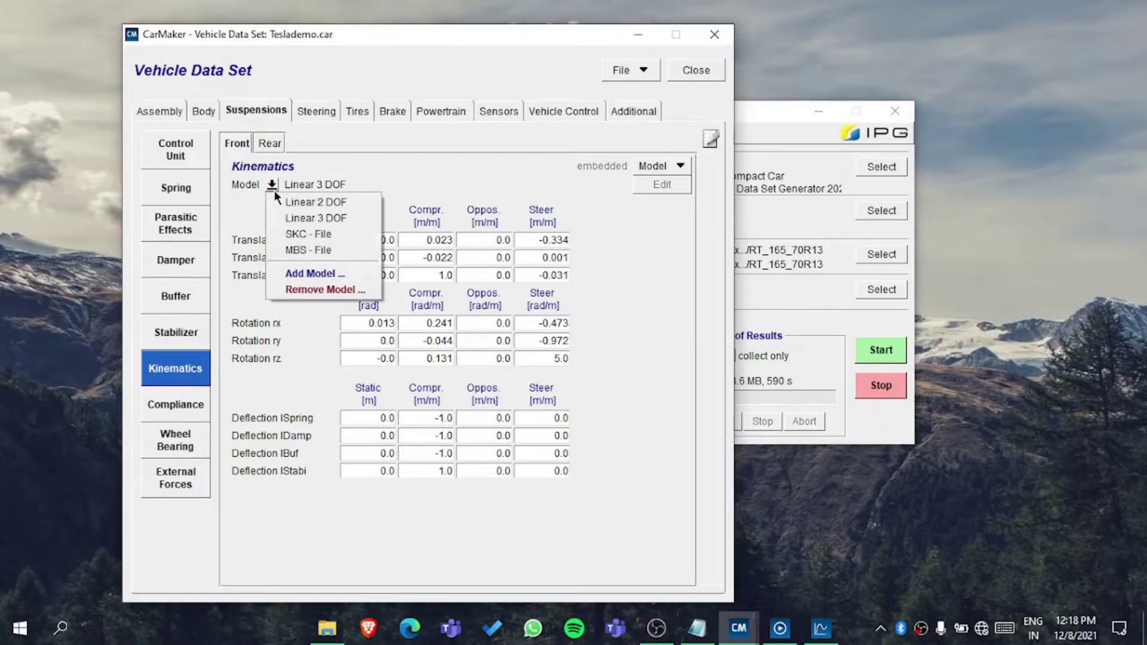
click(300, 254)
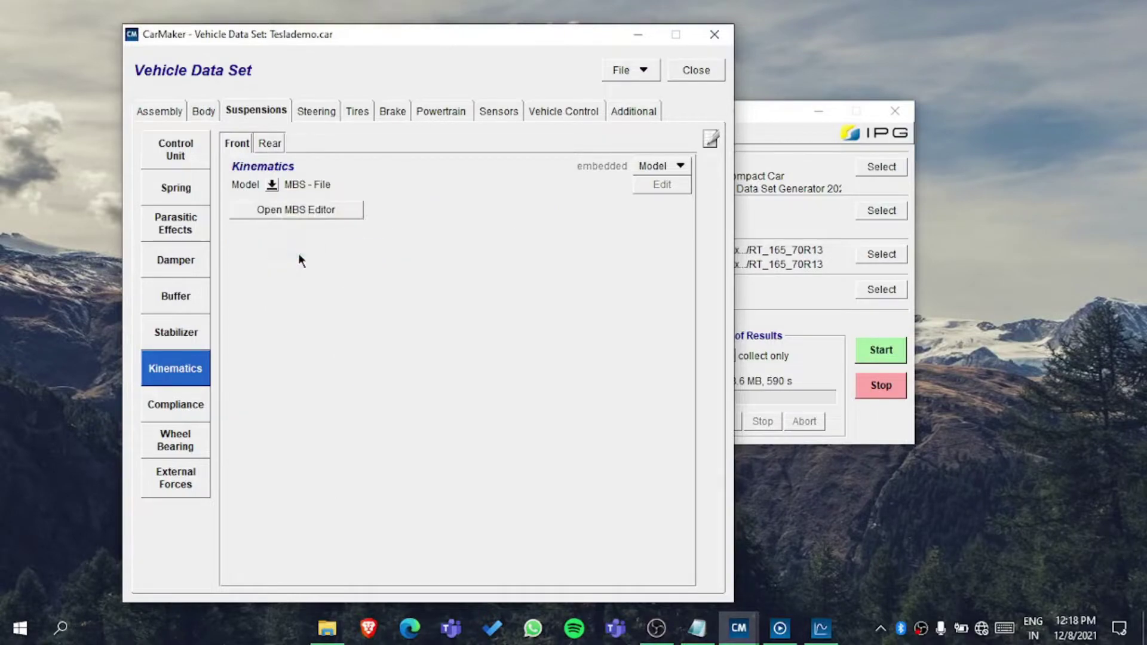
Open the MBS suspension data set editor and close its diagram window.
click(320, 207)
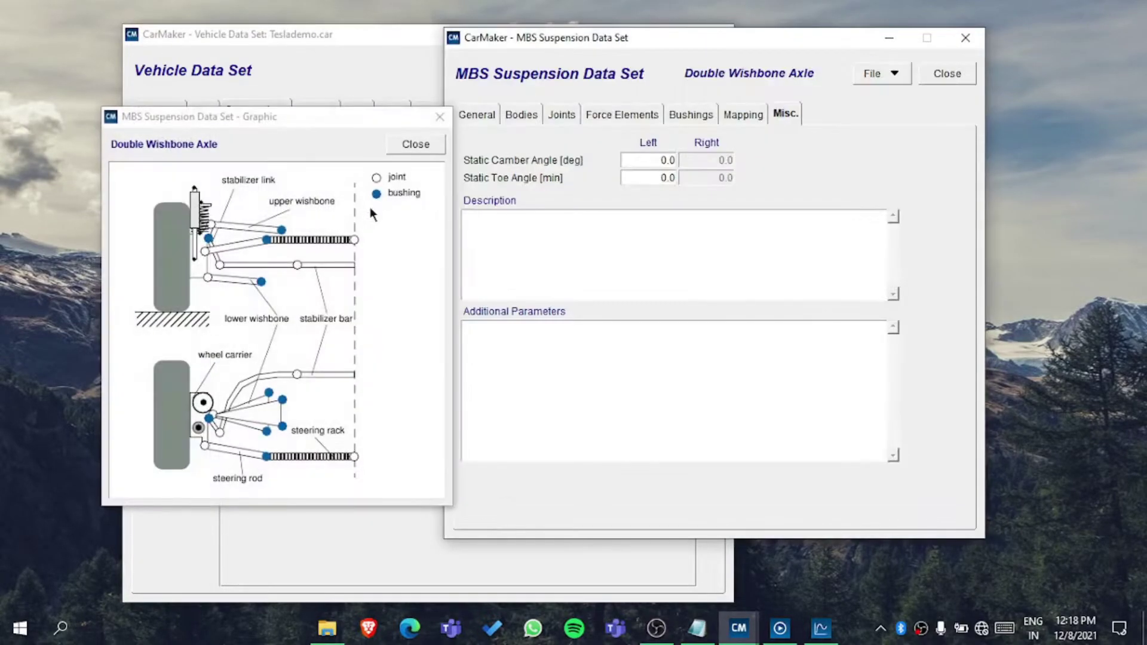
click(419, 145)
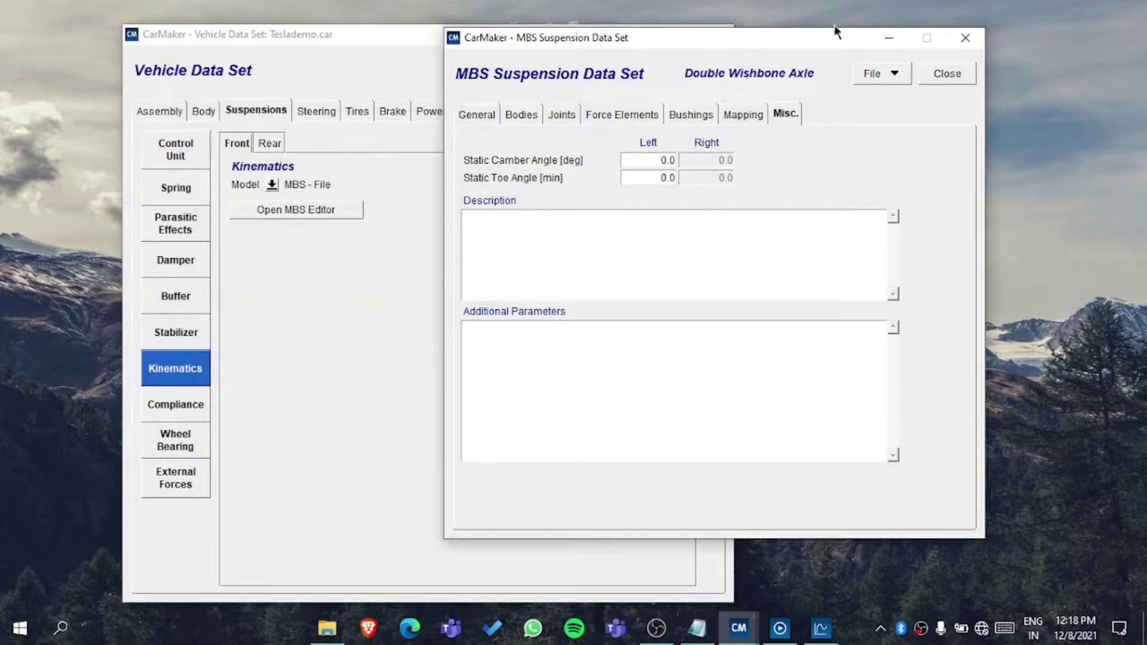
drag(800, 42, 570, 86)
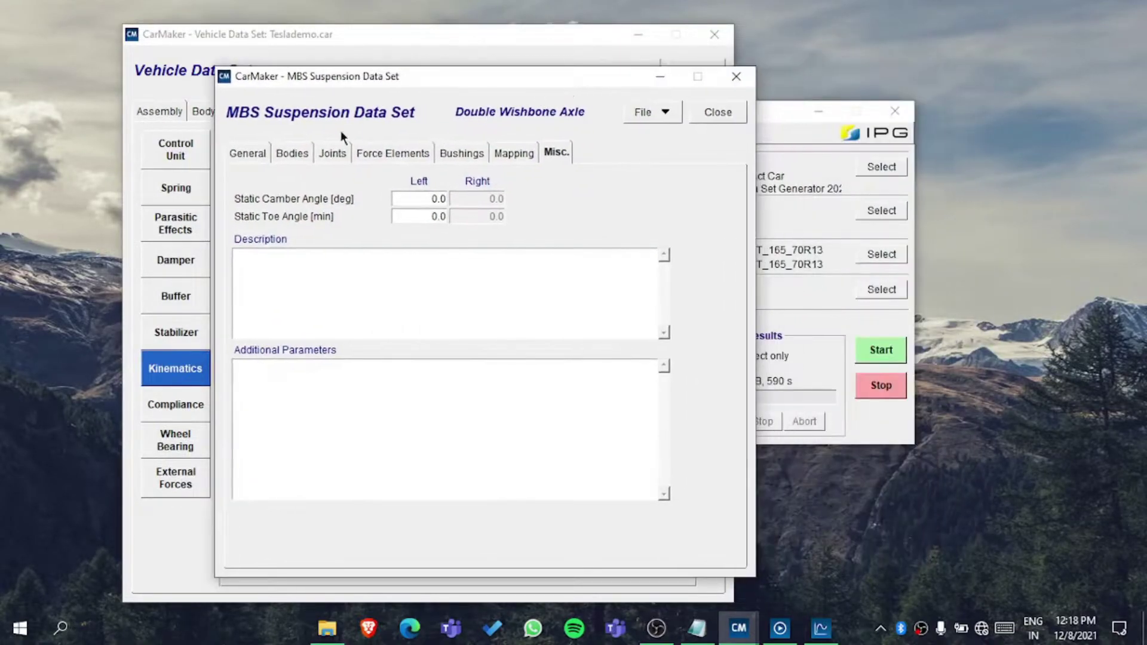
Keep Double Wishbone Axle, turn off With Steering System, and enable Extended Configuration.
click(242, 152)
click(361, 179)
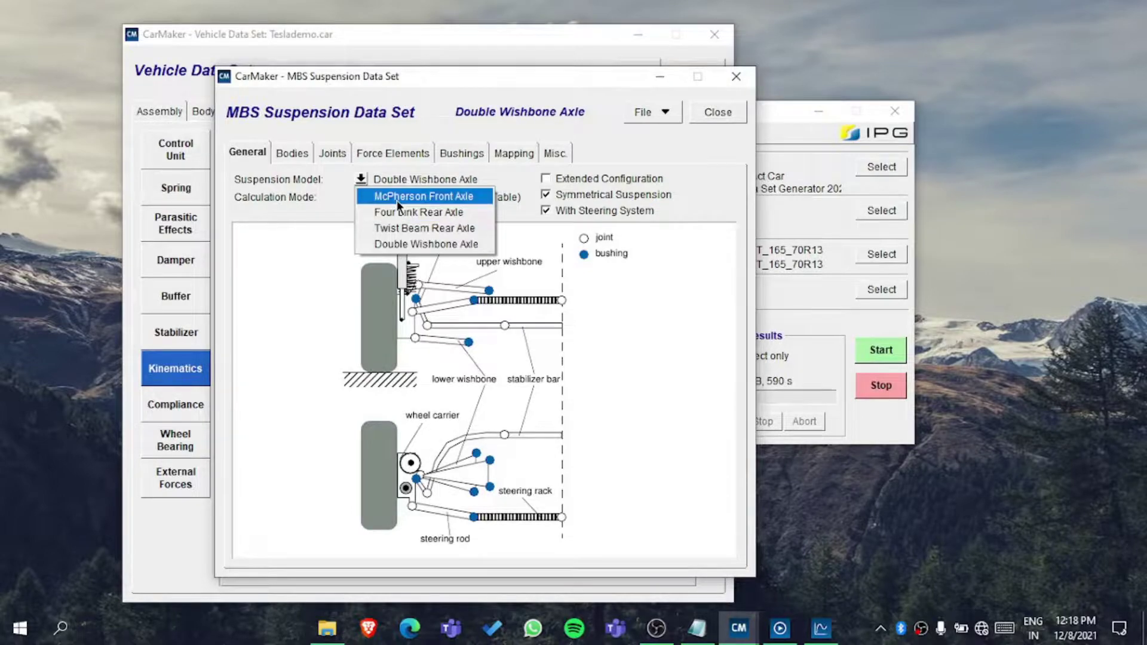
click(378, 246)
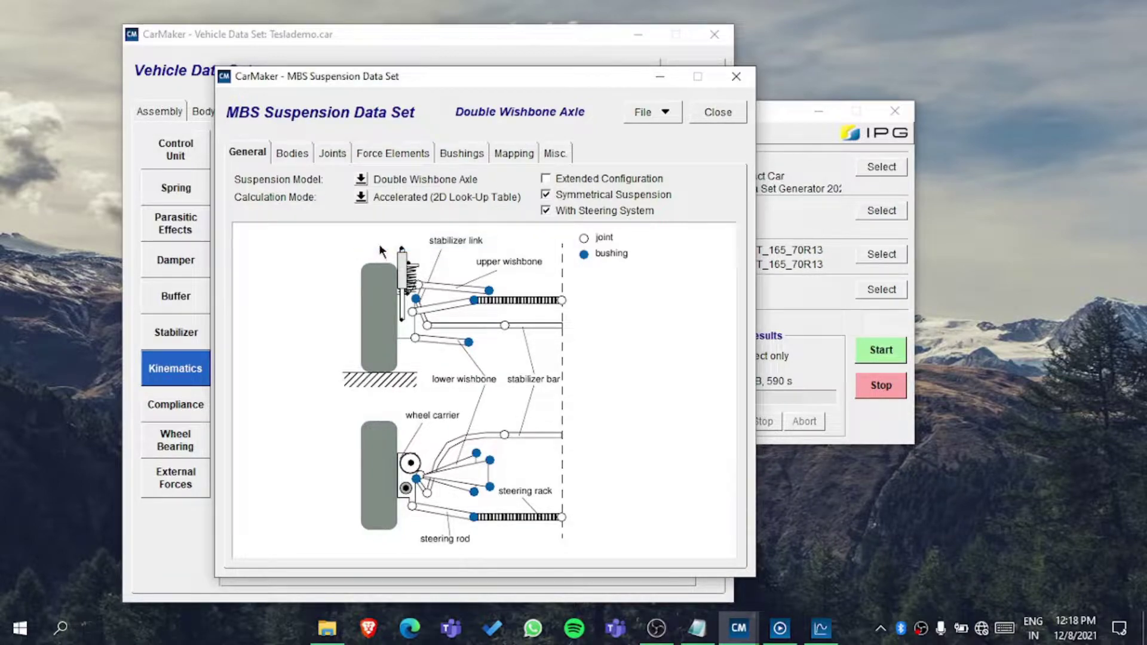
click(546, 210)
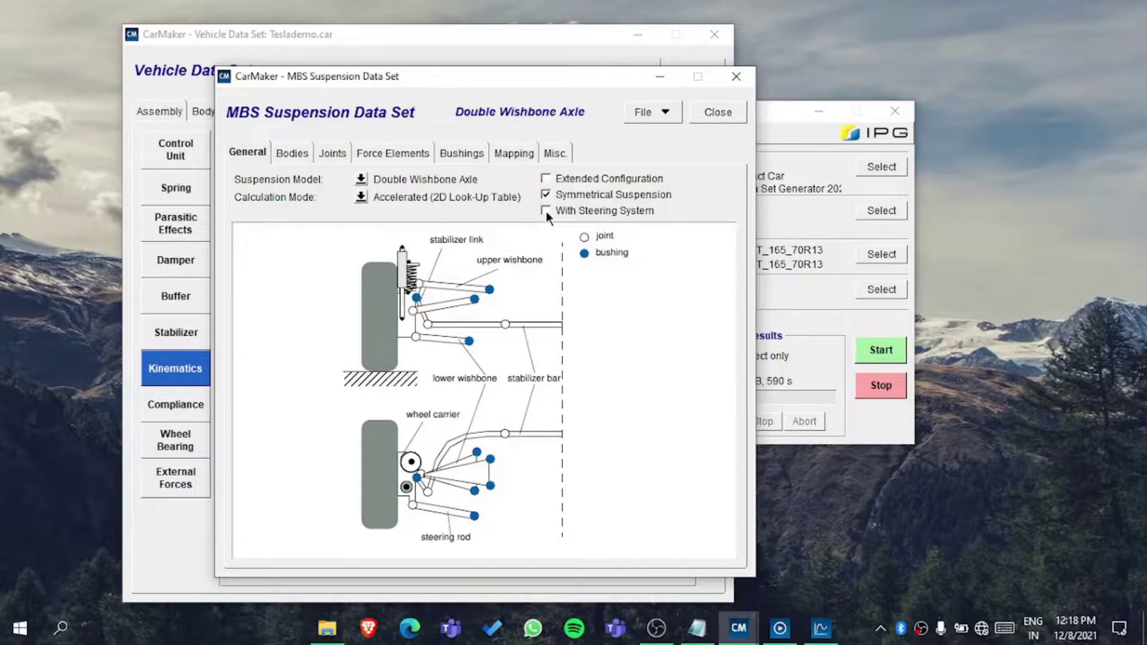
click(546, 179)
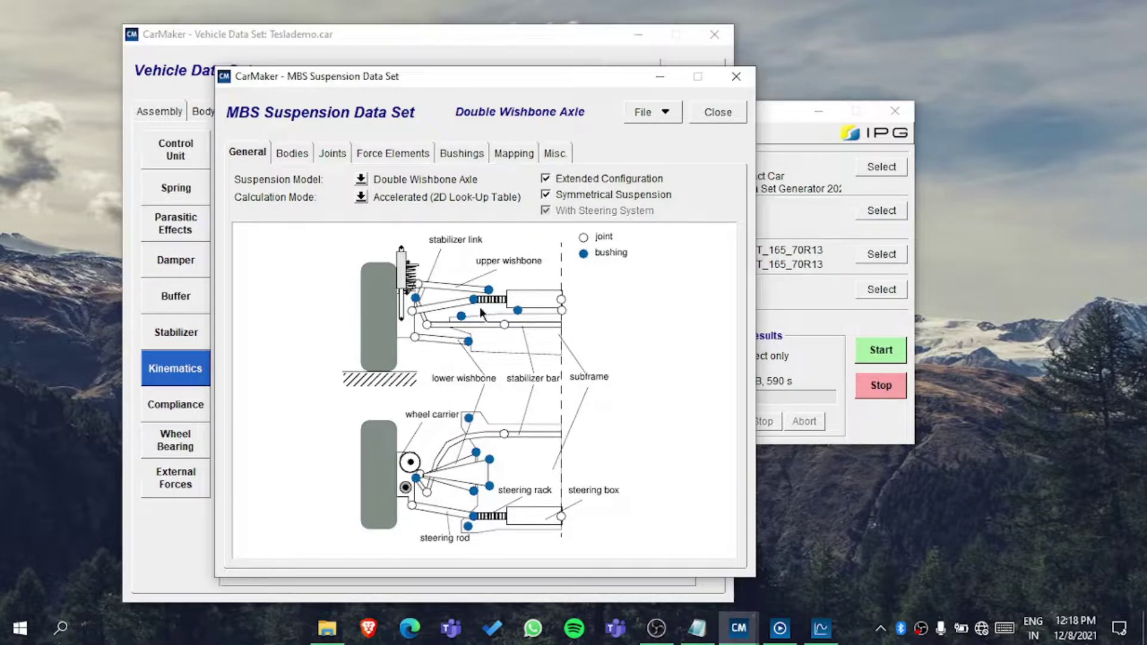
View body masses and inertias with the suspension diagram placed on the left.
click(298, 156)
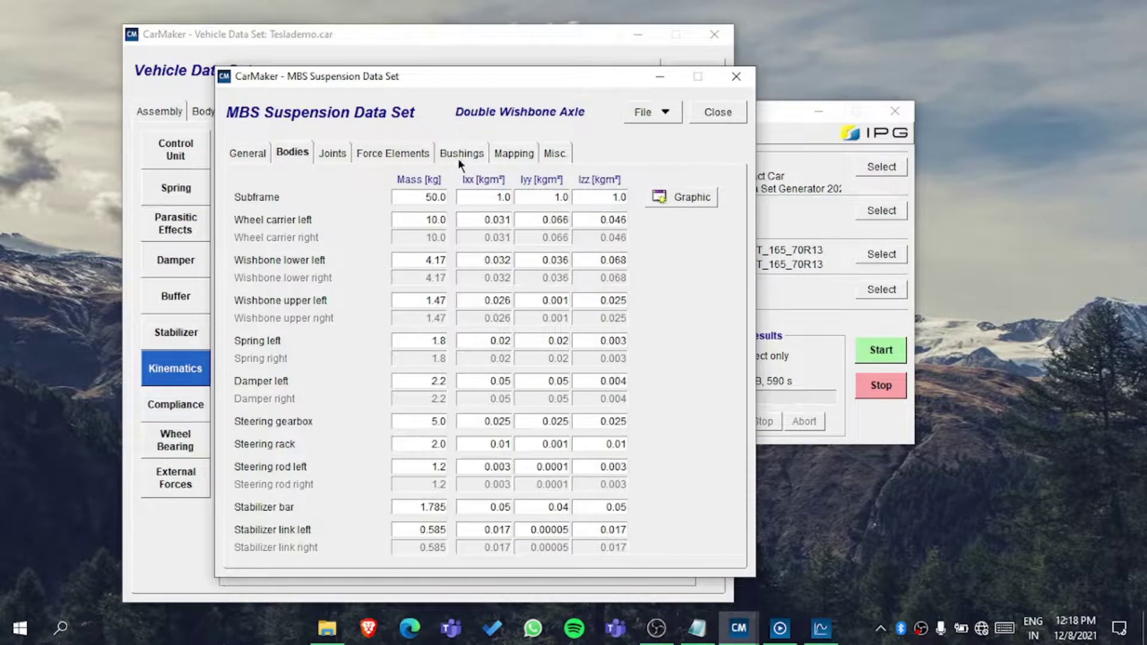
drag(588, 69, 692, 57)
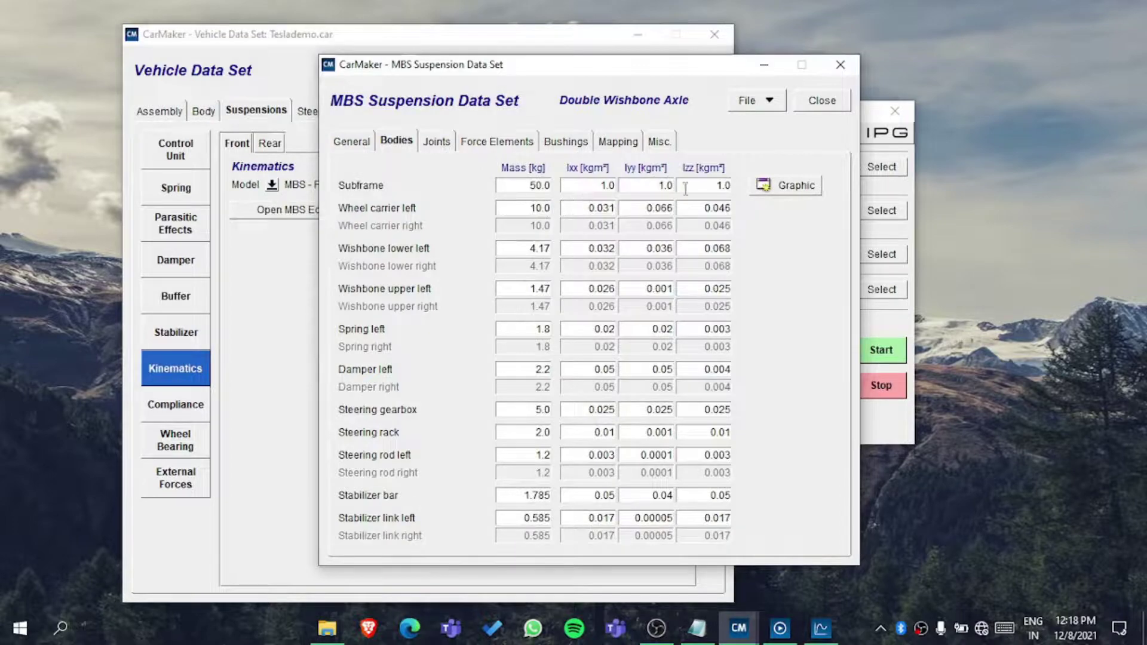
click(752, 184)
drag(1064, 135, 249, 76)
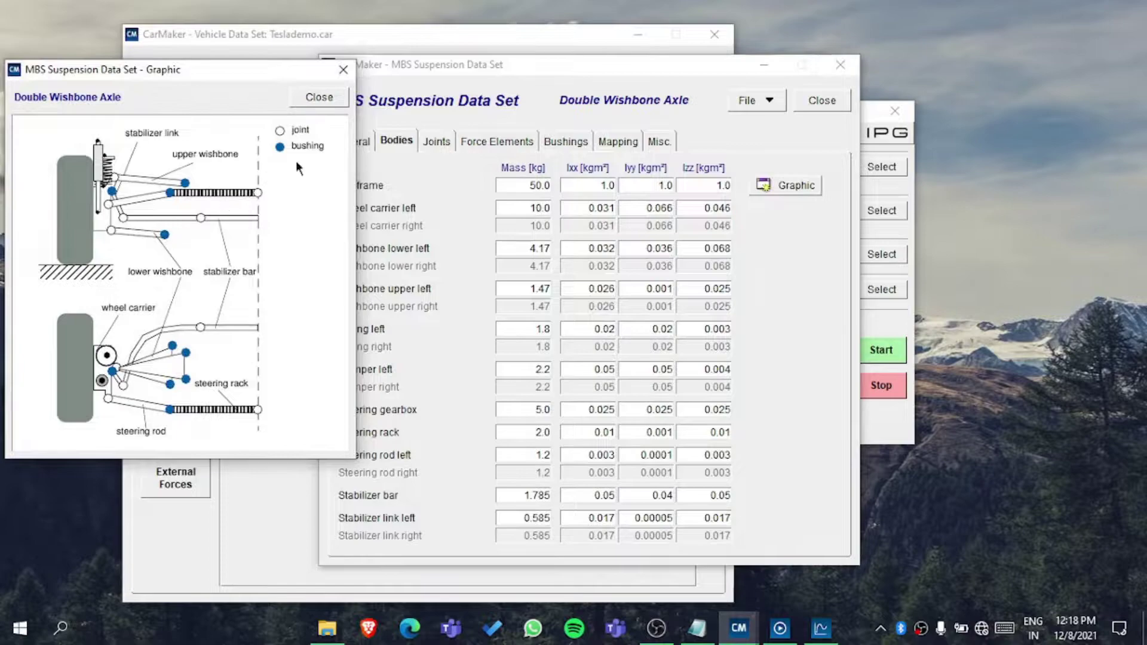
Review joint positions and force elements, keeping the spring mounted on Lower Wishbone.
click(436, 141)
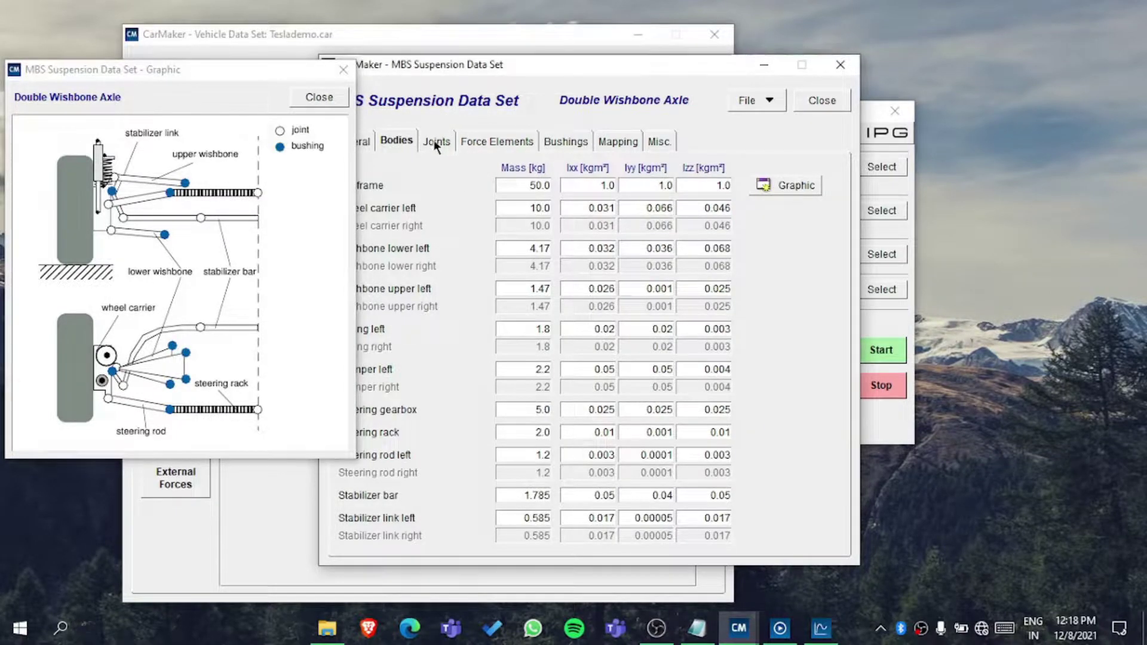
drag(624, 59, 669, 26)
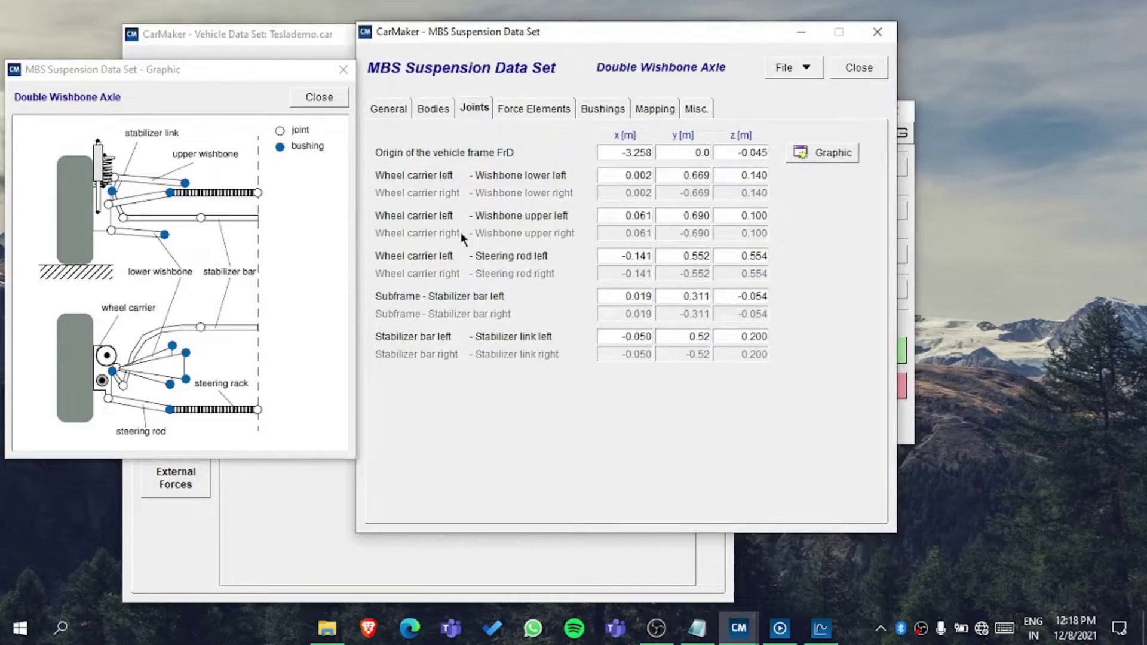
click(543, 108)
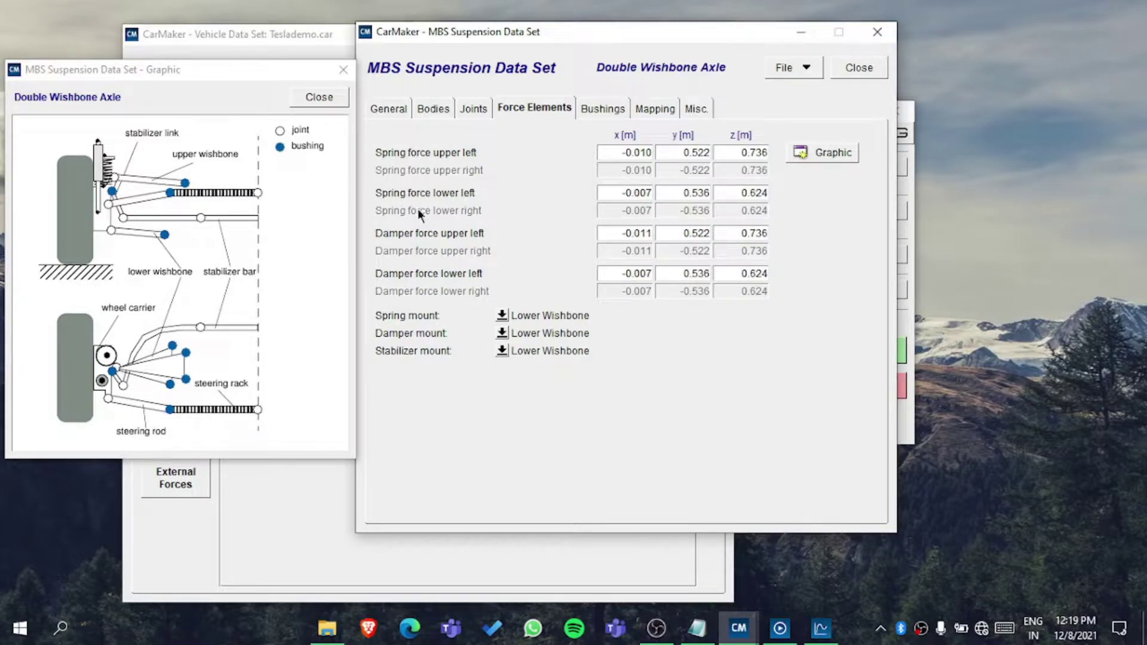
click(506, 316)
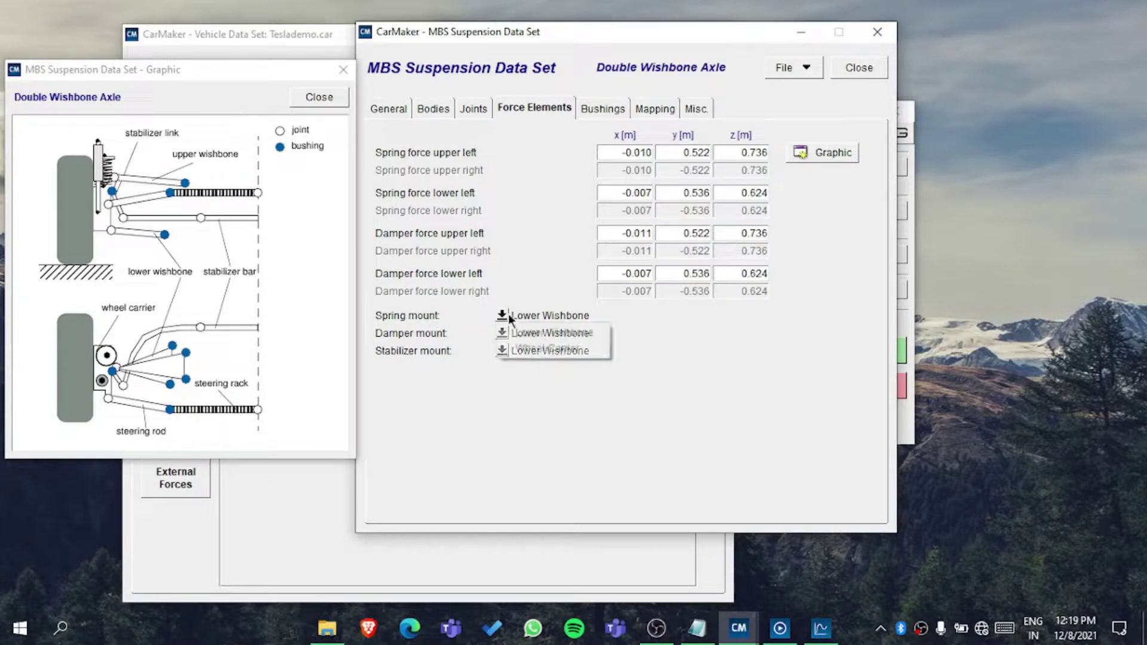
click(515, 338)
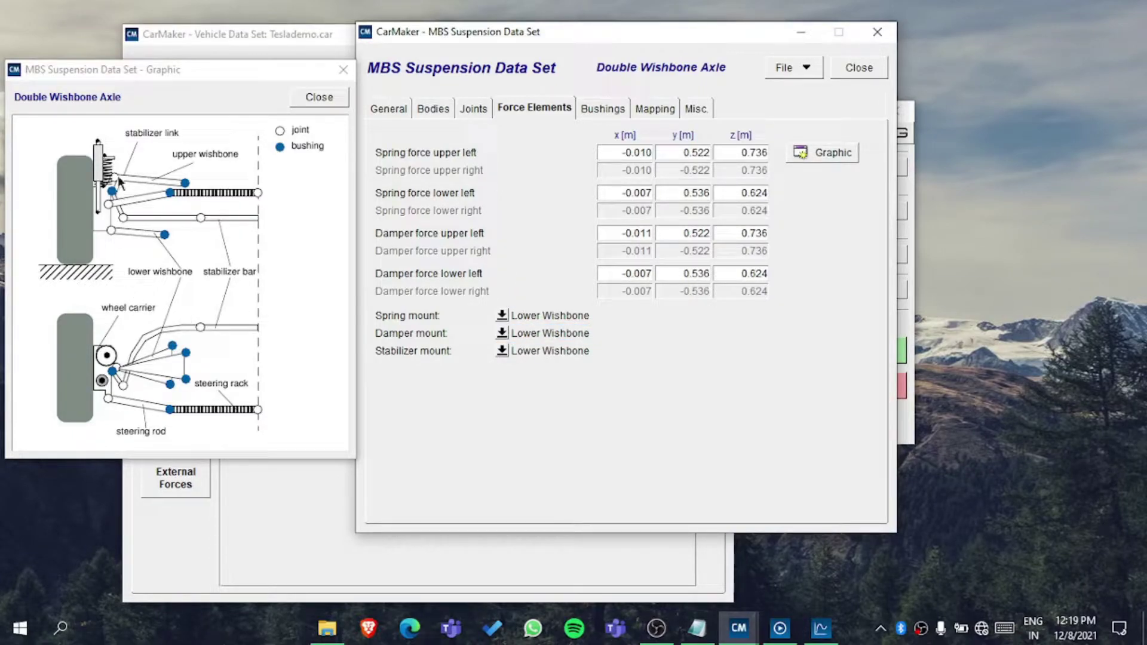
Inspect the Wishbone lower front/rear left and Steering rod left bushings.
click(603, 108)
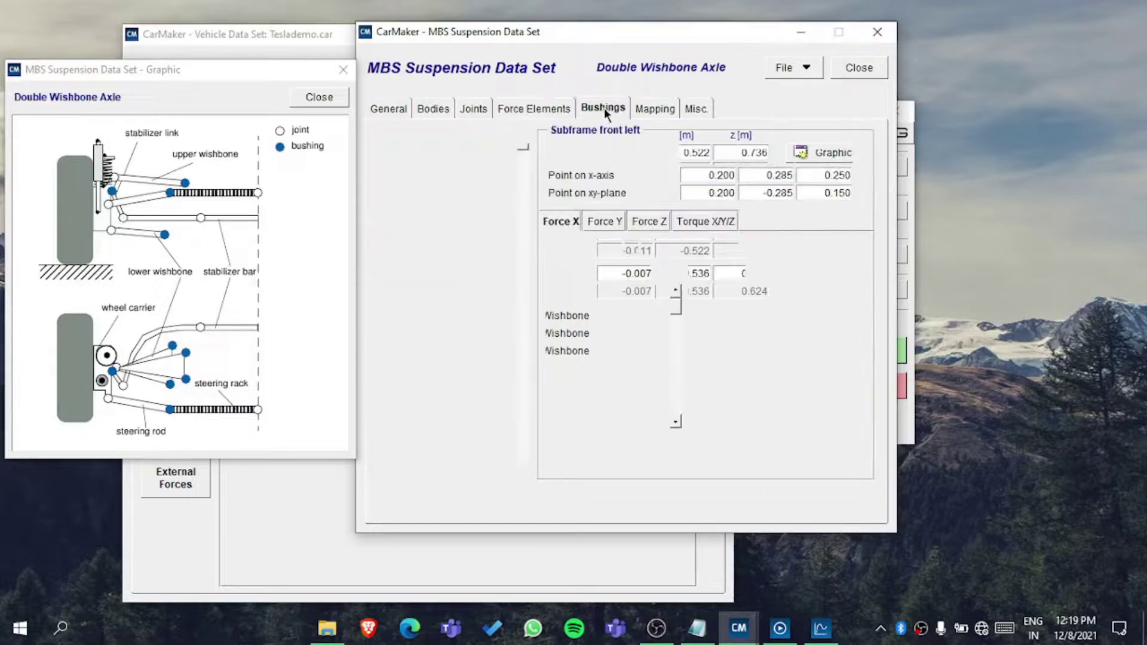
click(413, 178)
click(399, 192)
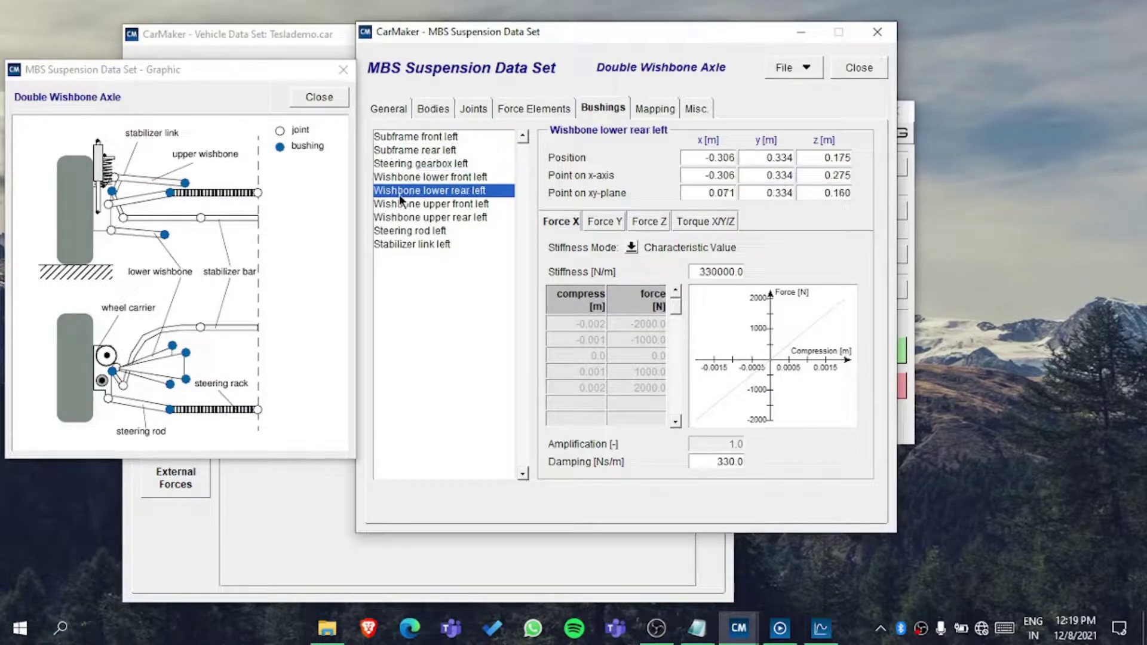
click(406, 231)
click(399, 179)
View the kinematics and compliance mapping limits, then close the editor without saving.
click(656, 108)
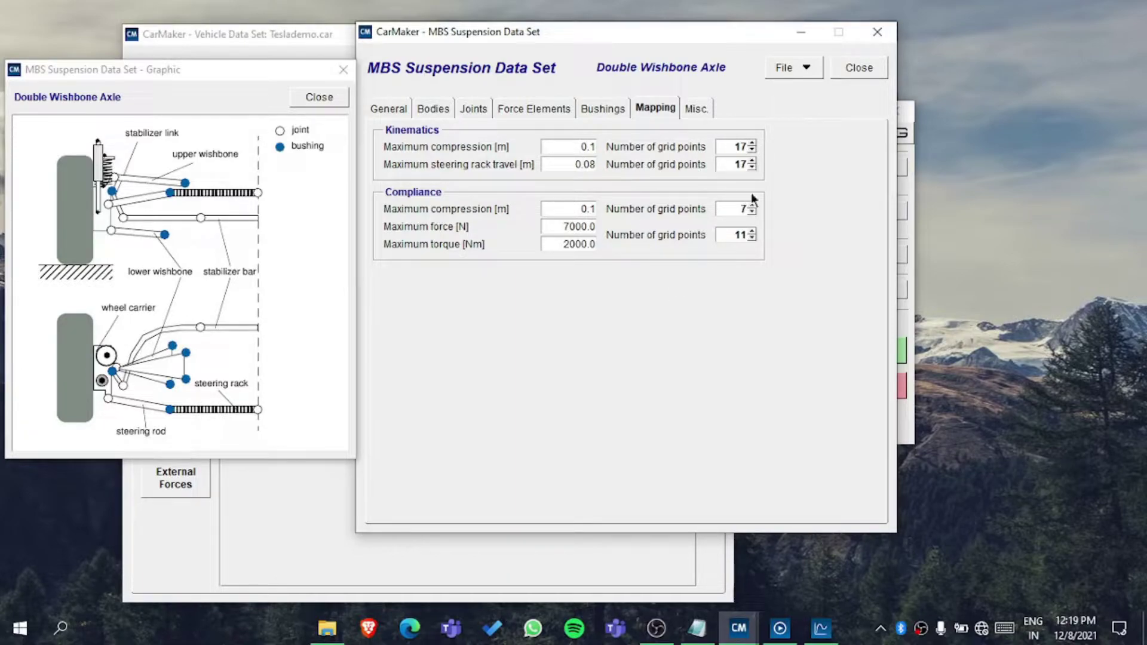
click(806, 68)
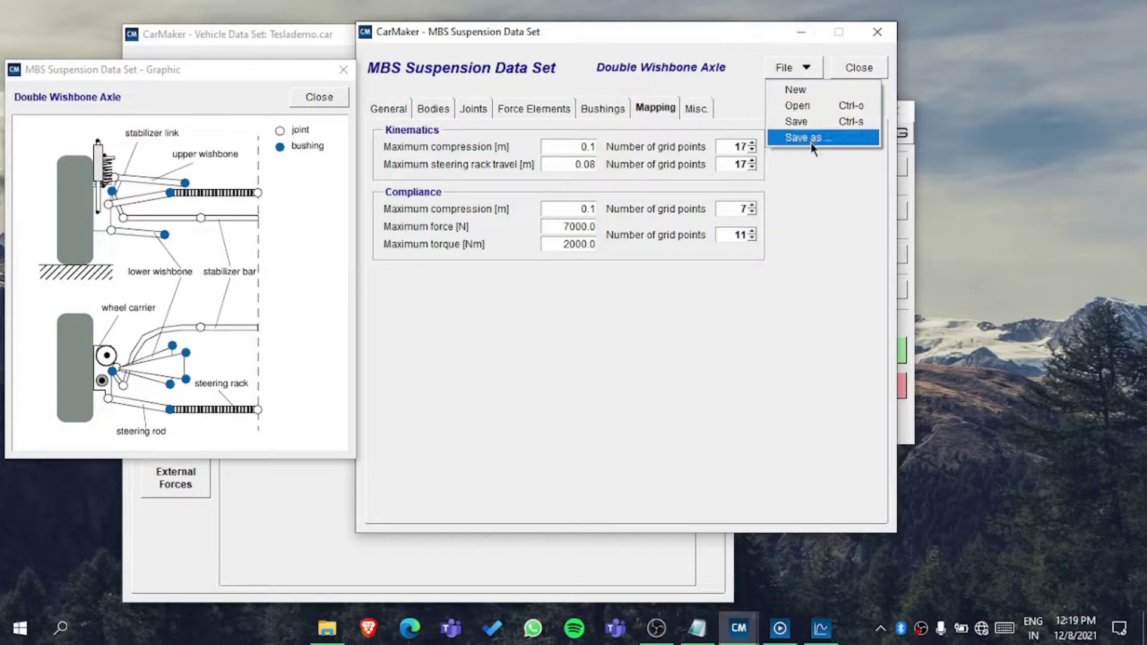
click(651, 122)
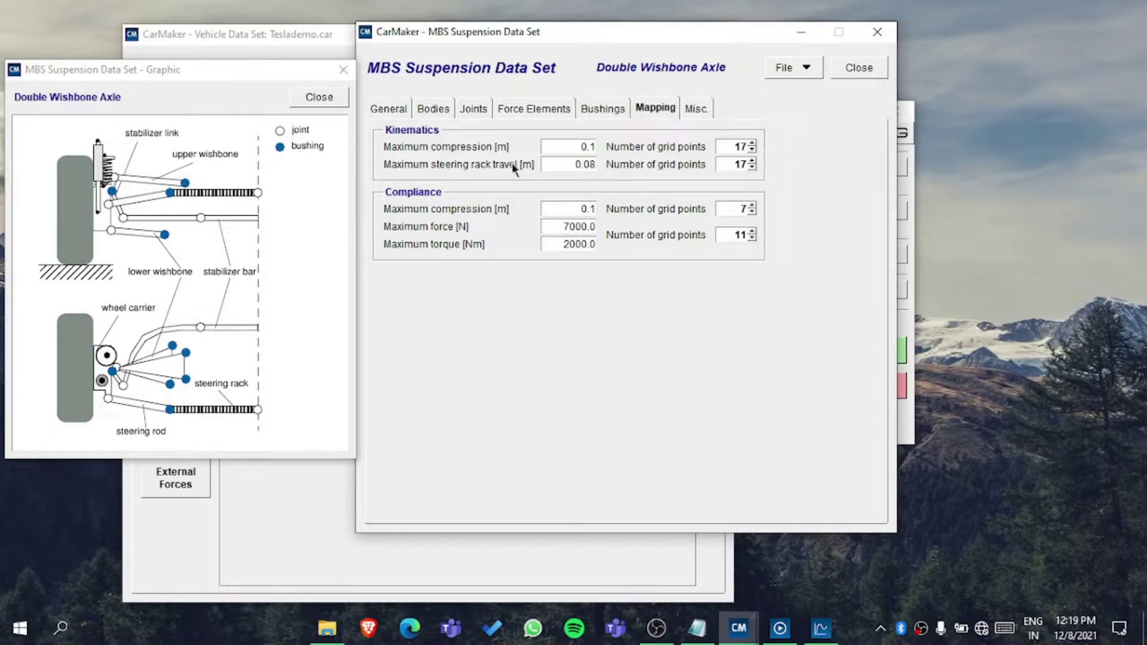
click(809, 74)
Close the last suspension window and switch front kinematics to Linear 2 DOF, then back to MBS - File.
click(841, 77)
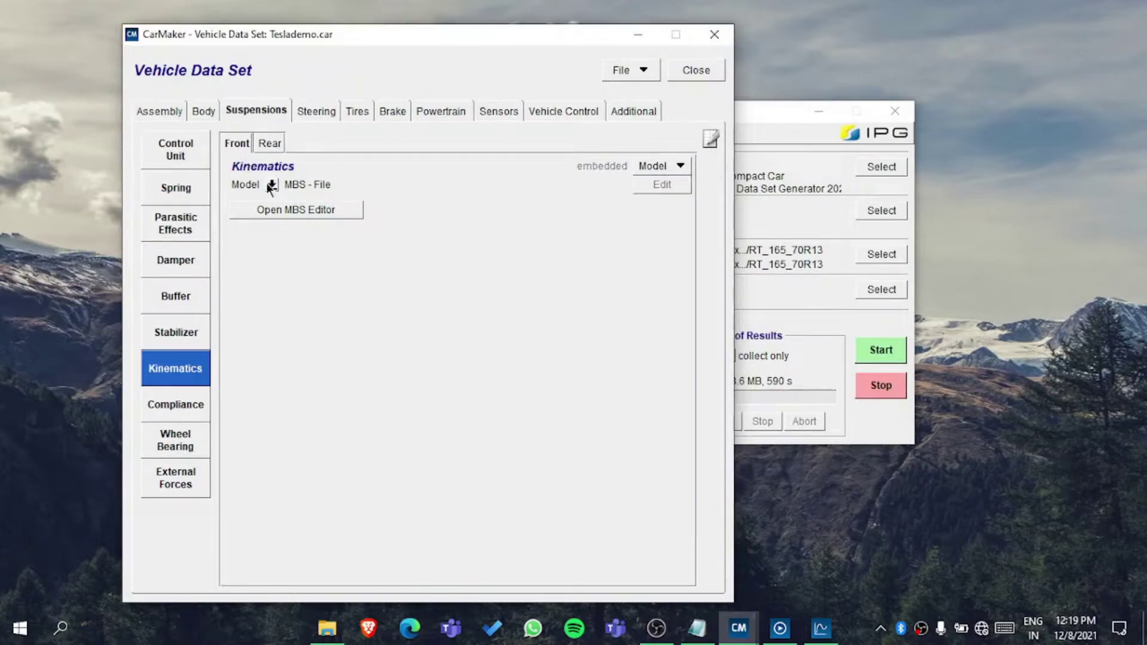
click(272, 185)
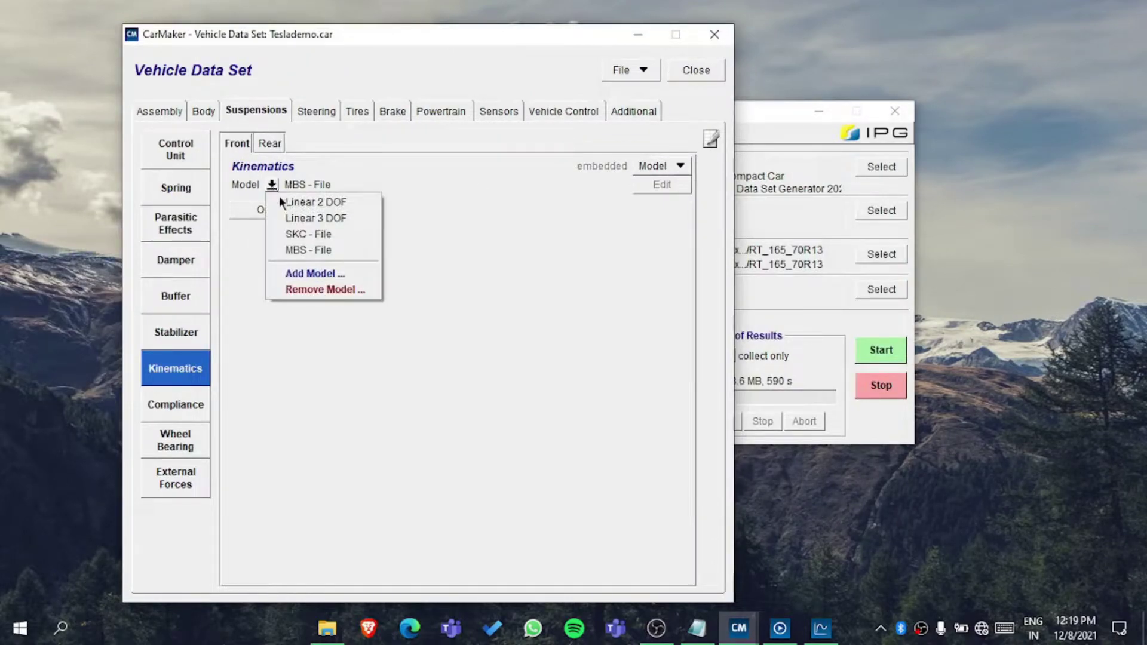
click(281, 199)
click(272, 185)
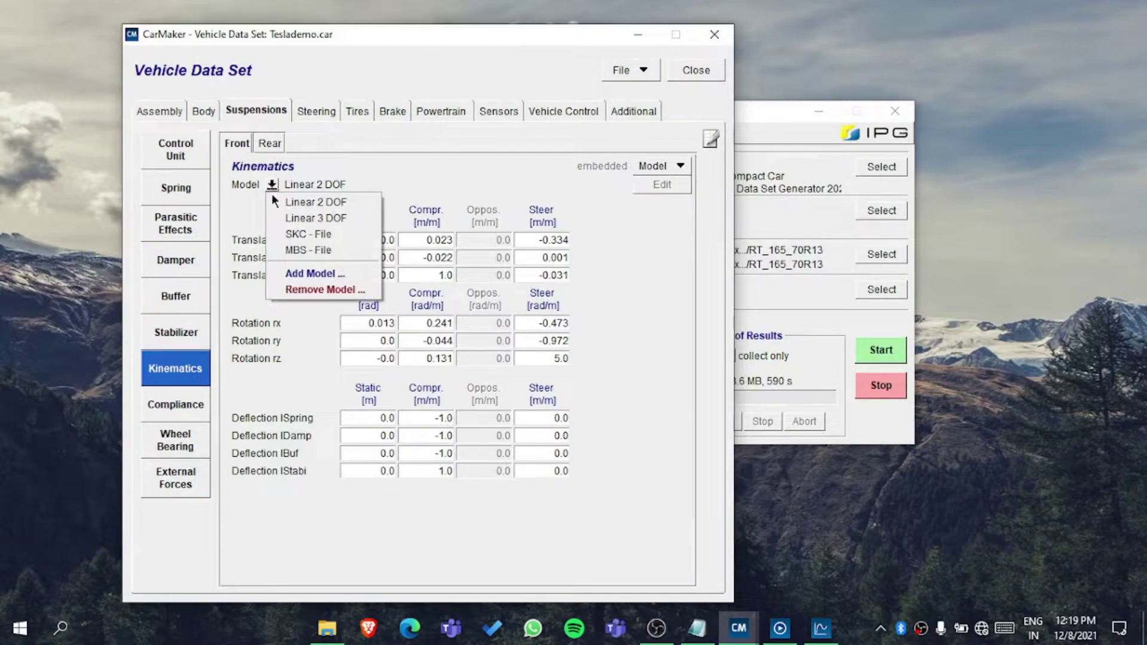
click(289, 253)
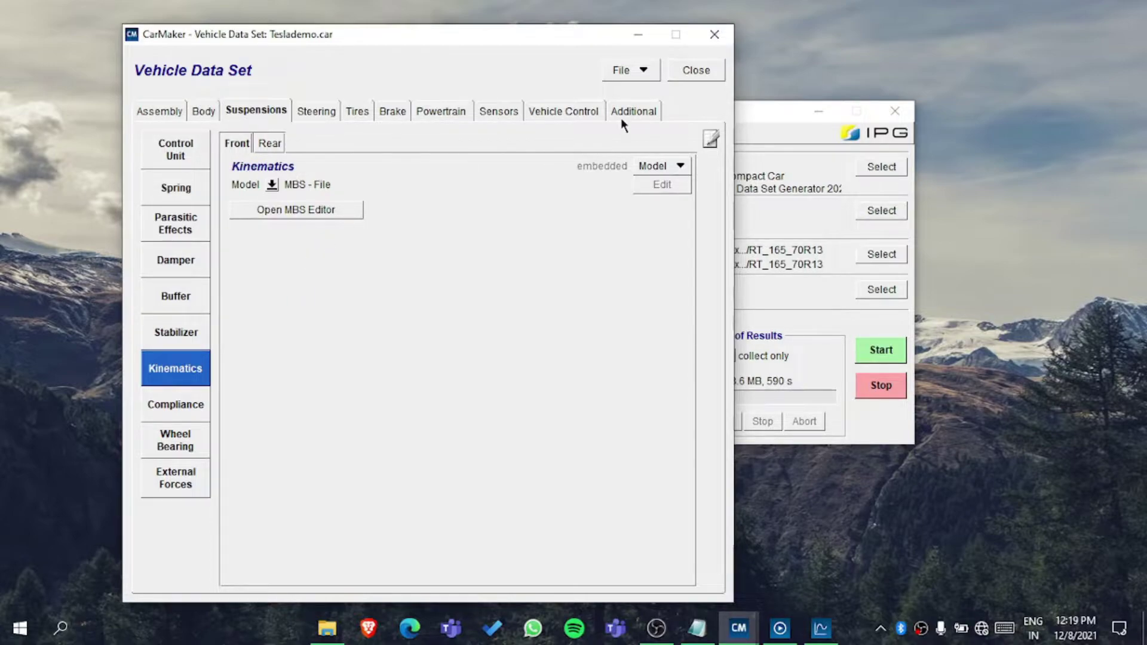
Hide the vehicle data set and open the Maneuver editor from Parameters.
click(639, 34)
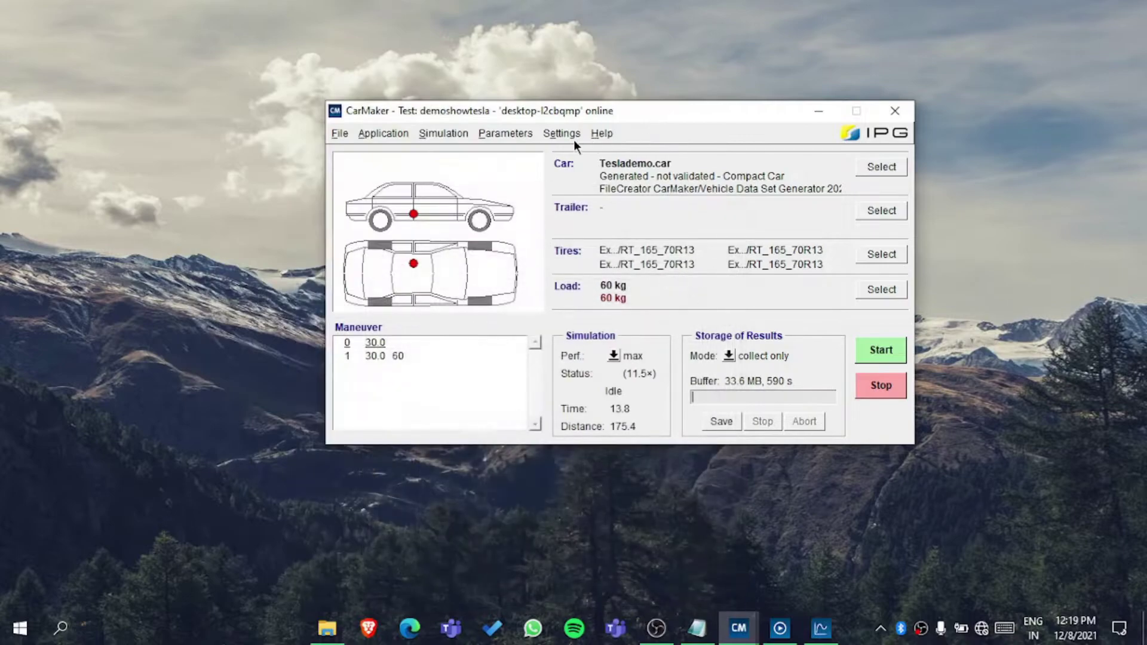
click(514, 137)
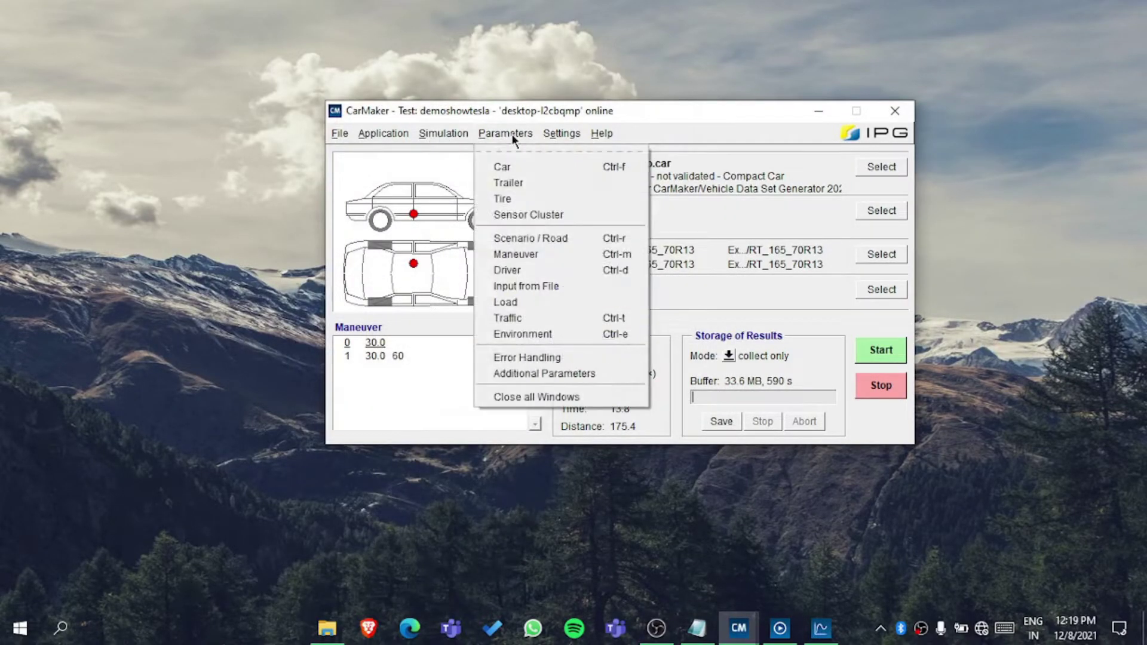
click(517, 255)
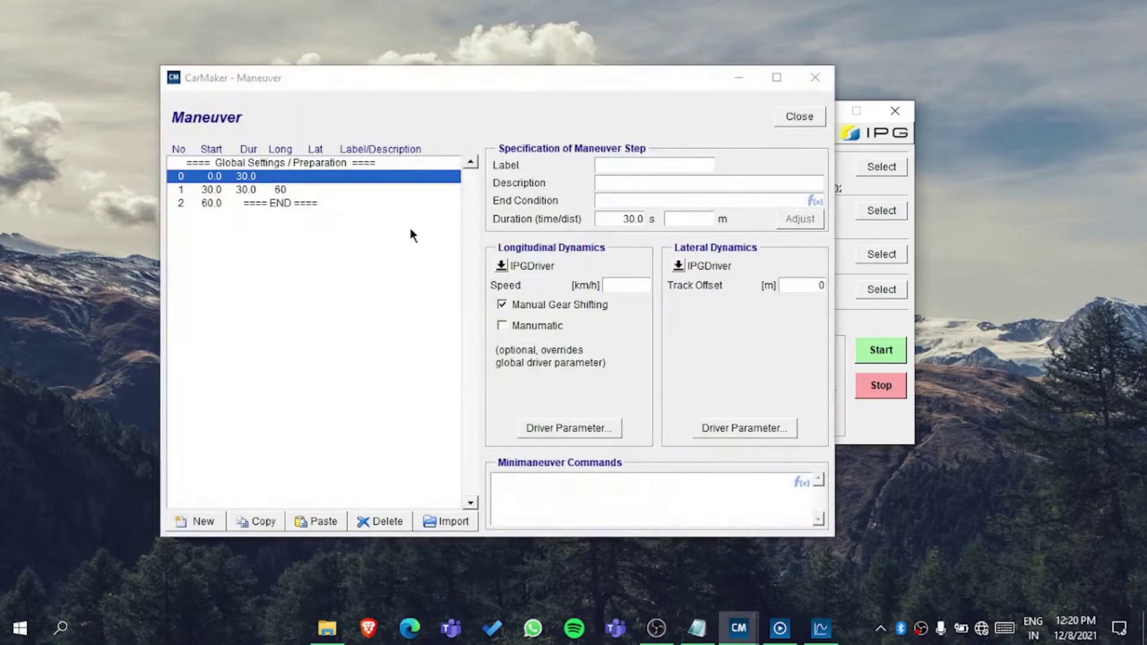
Delete the 60 km/h maneuver step 1 and select step 0.
click(254, 190)
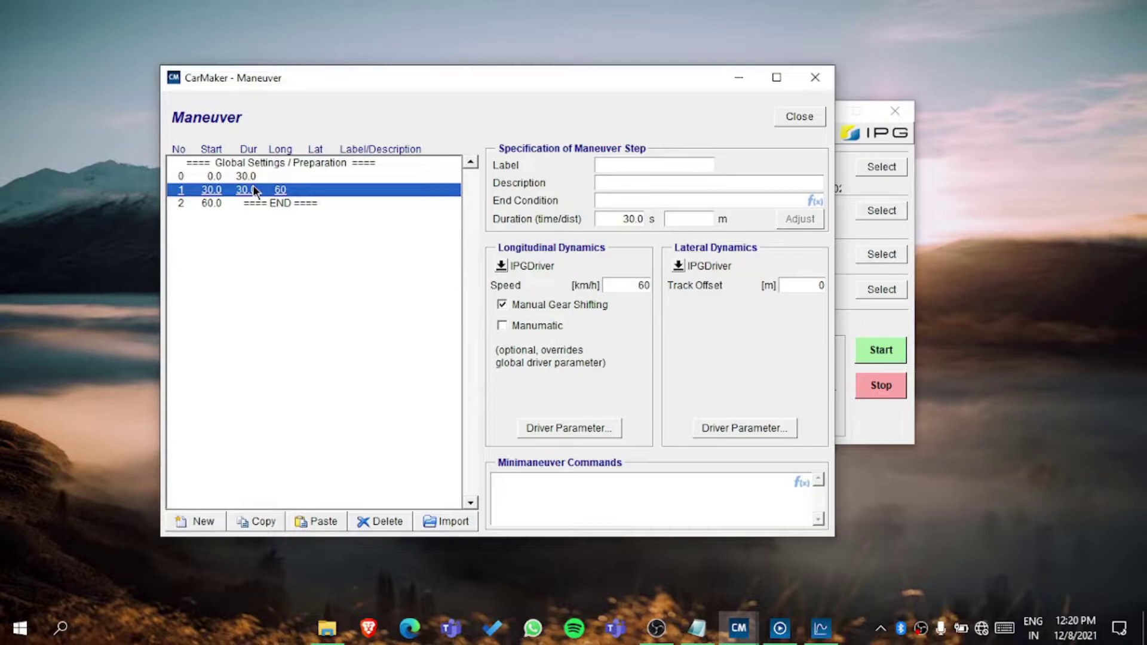
click(382, 520)
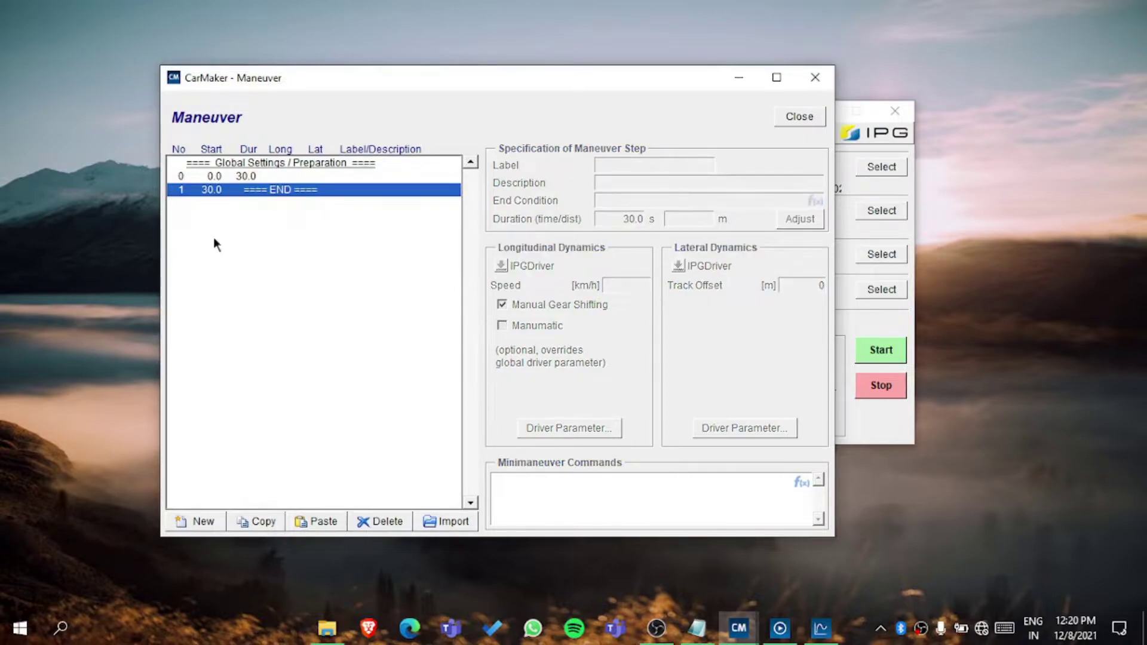
key(Up)
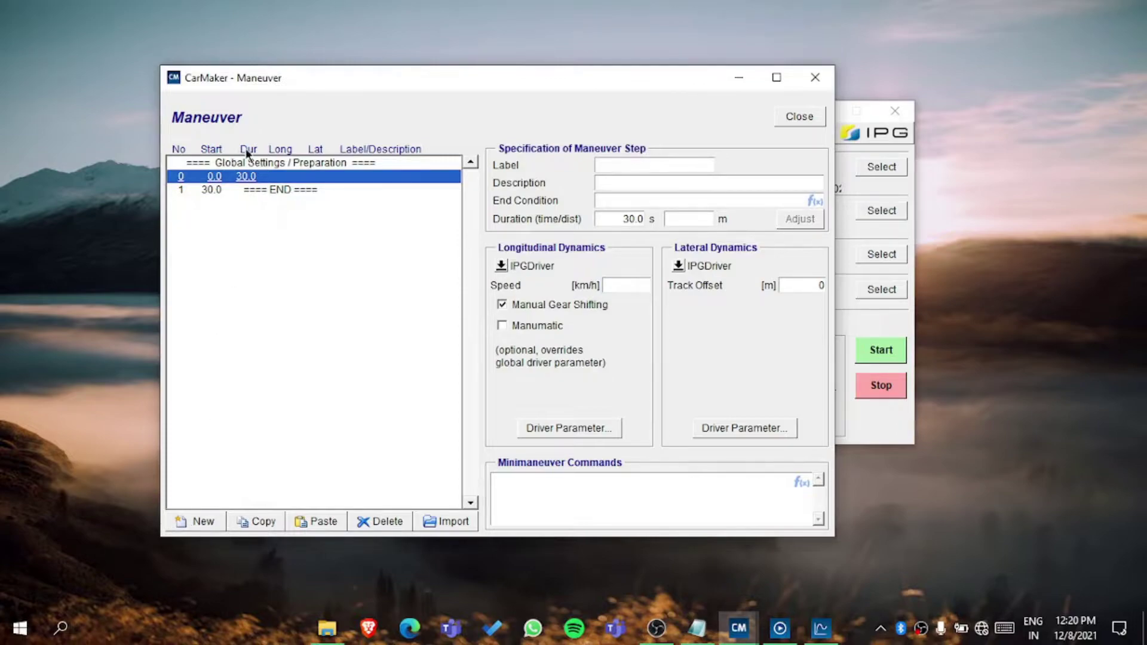
Add 30-second steps until steps 1–17 exist and the maneuver ends at 540 s.
click(196, 519)
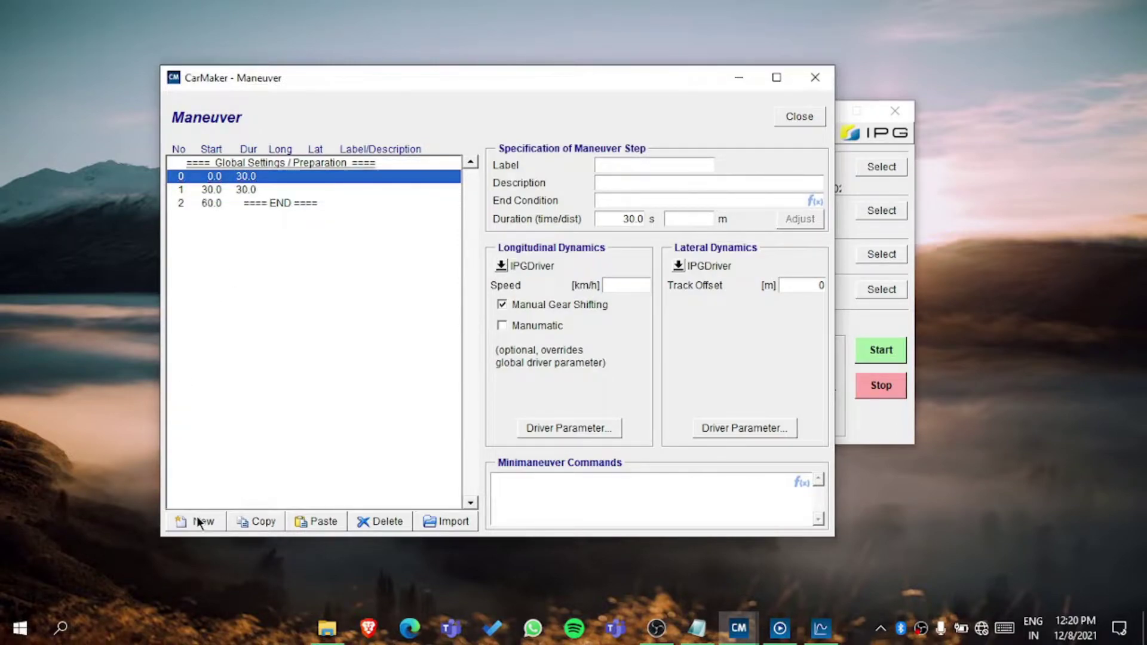
click(196, 517)
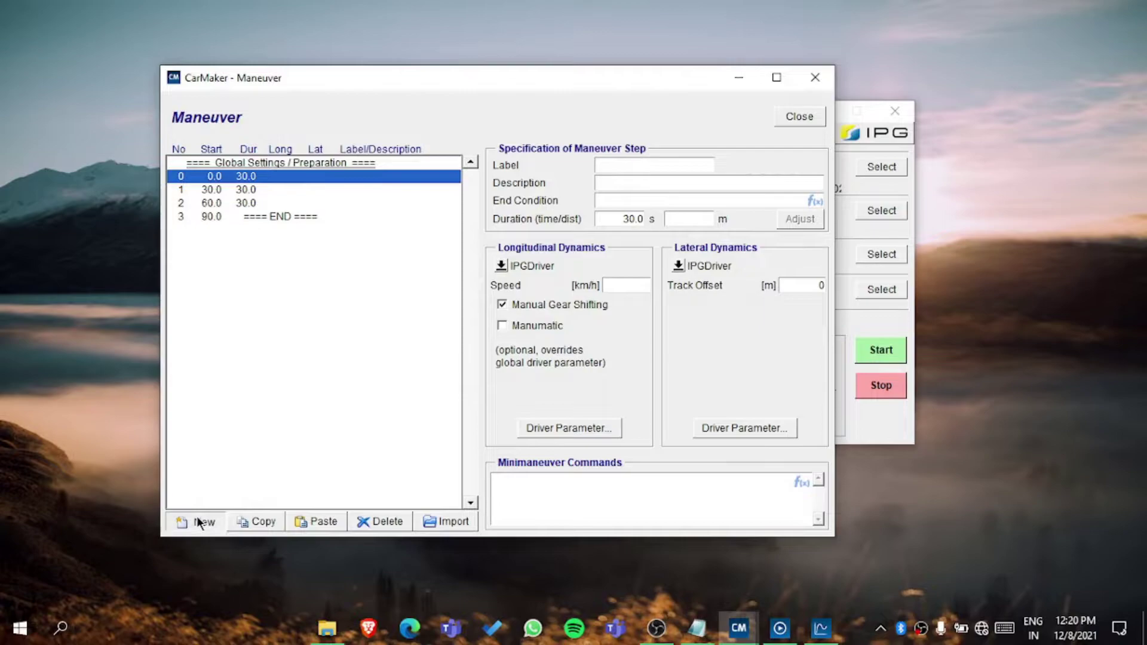
triple_click(196, 518)
double_click(196, 518)
triple_click(196, 518)
double_click(196, 519)
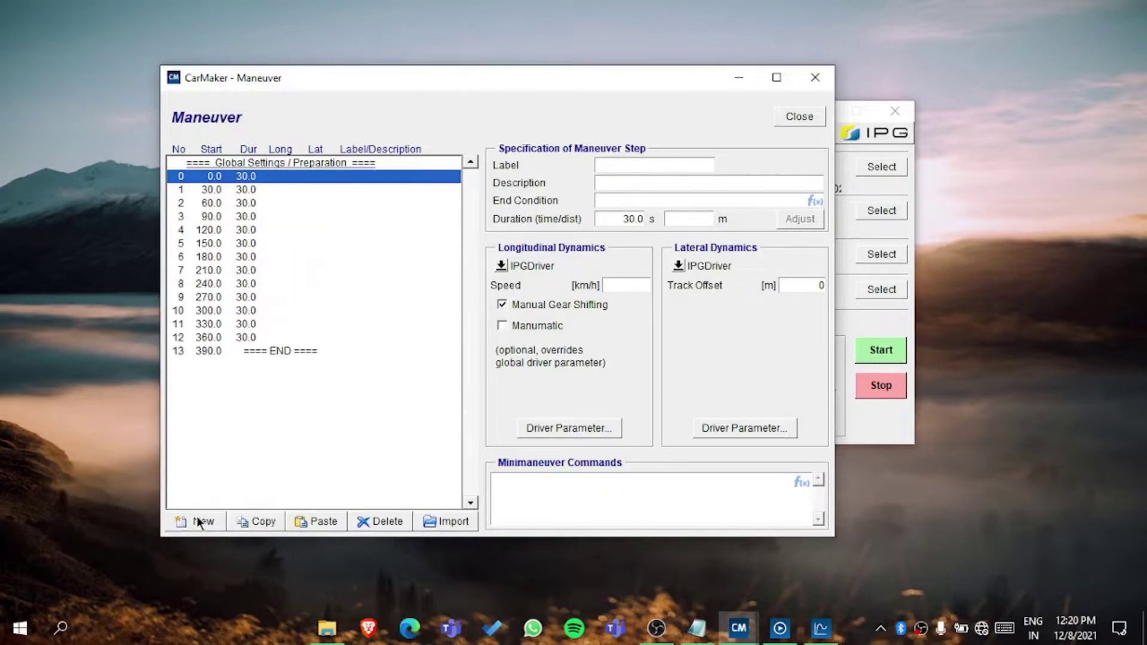
triple_click(196, 519)
double_click(196, 519)
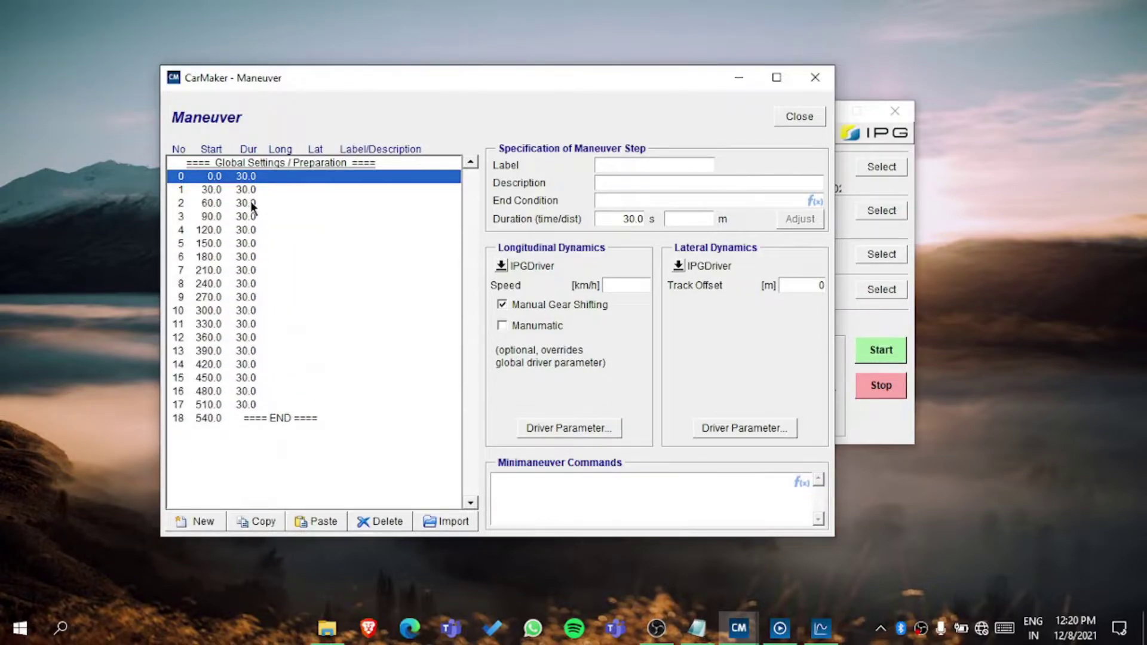
click(283, 164)
click(274, 176)
click(278, 164)
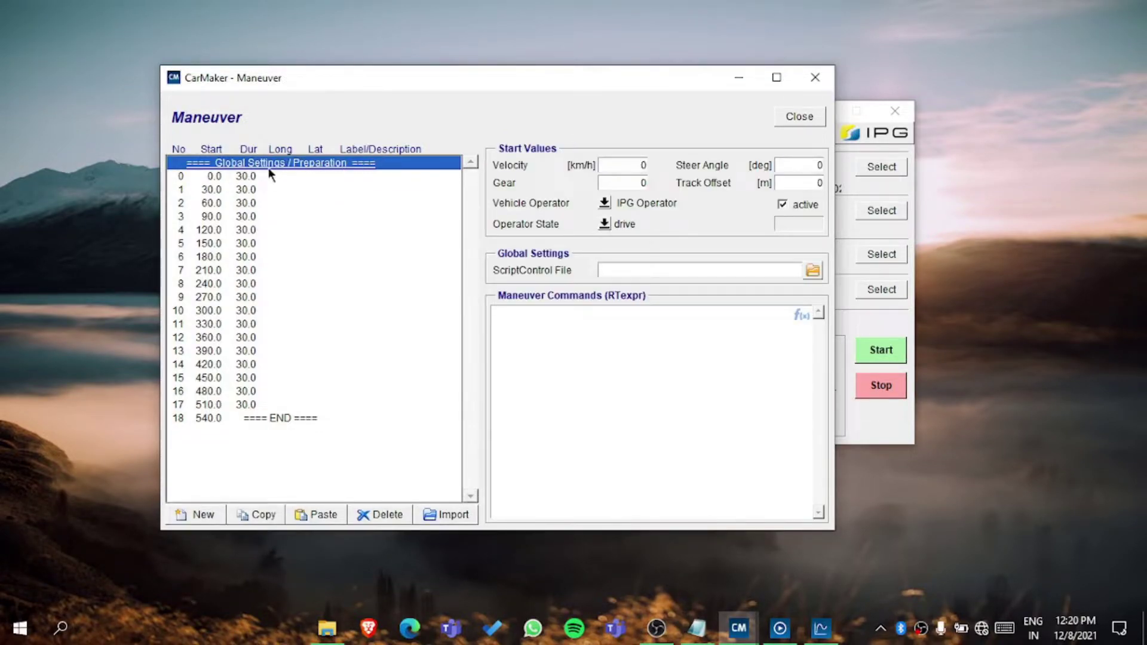
drag(626, 168, 659, 167)
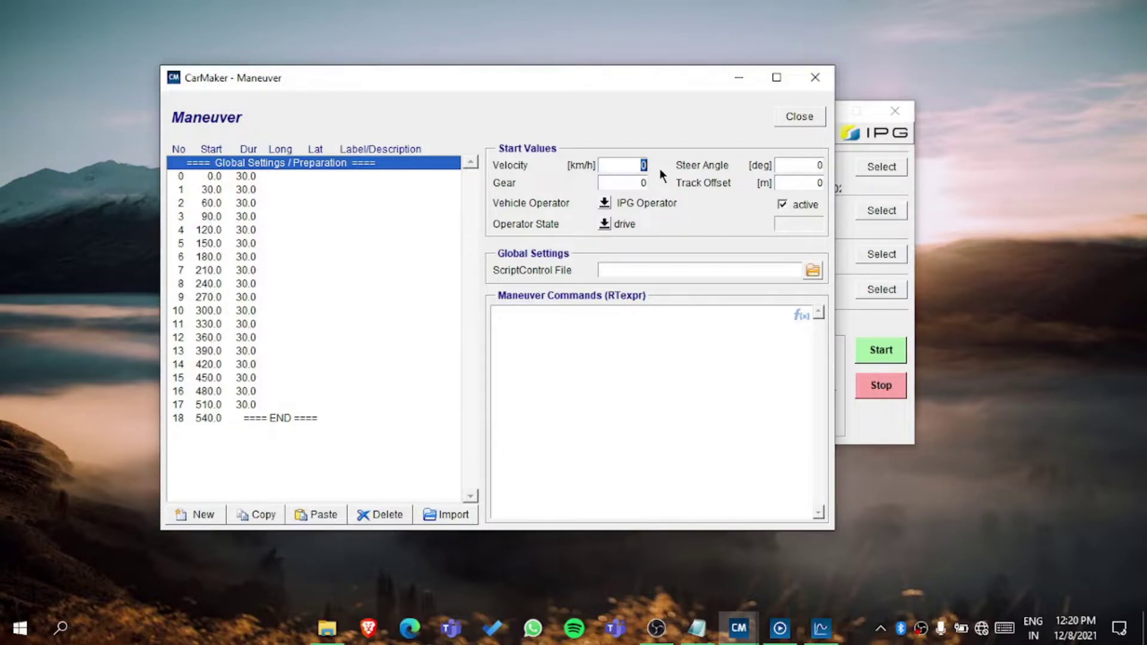
click(566, 362)
click(248, 178)
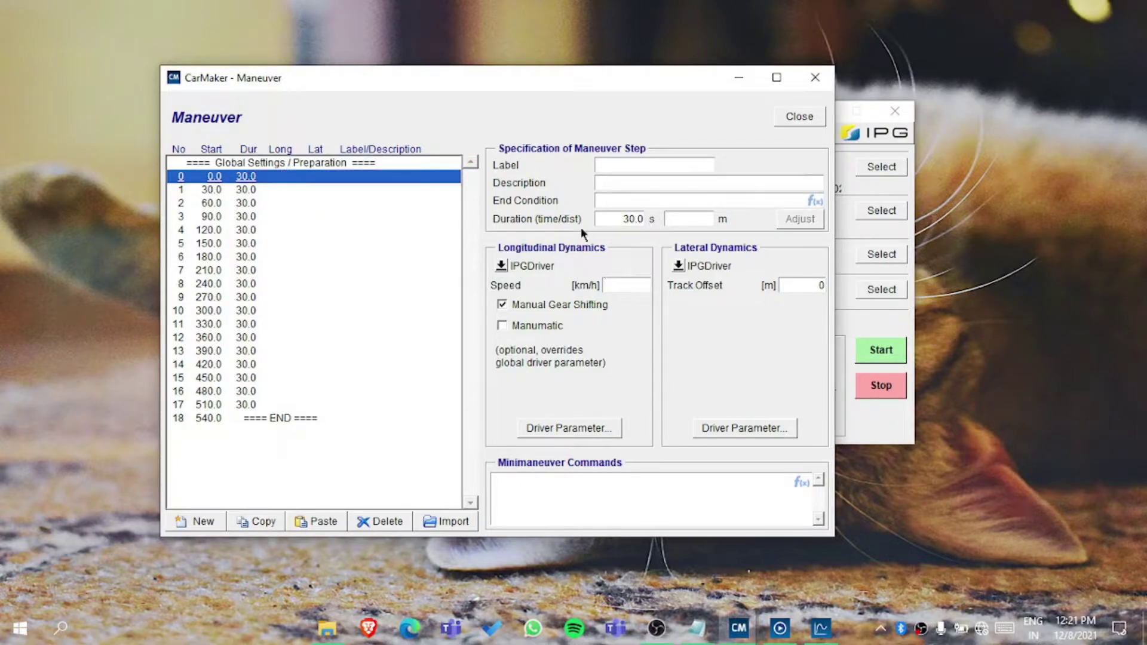
Change step 0's duration from 30 s to 500 m.
double_click(632, 219)
click(697, 223)
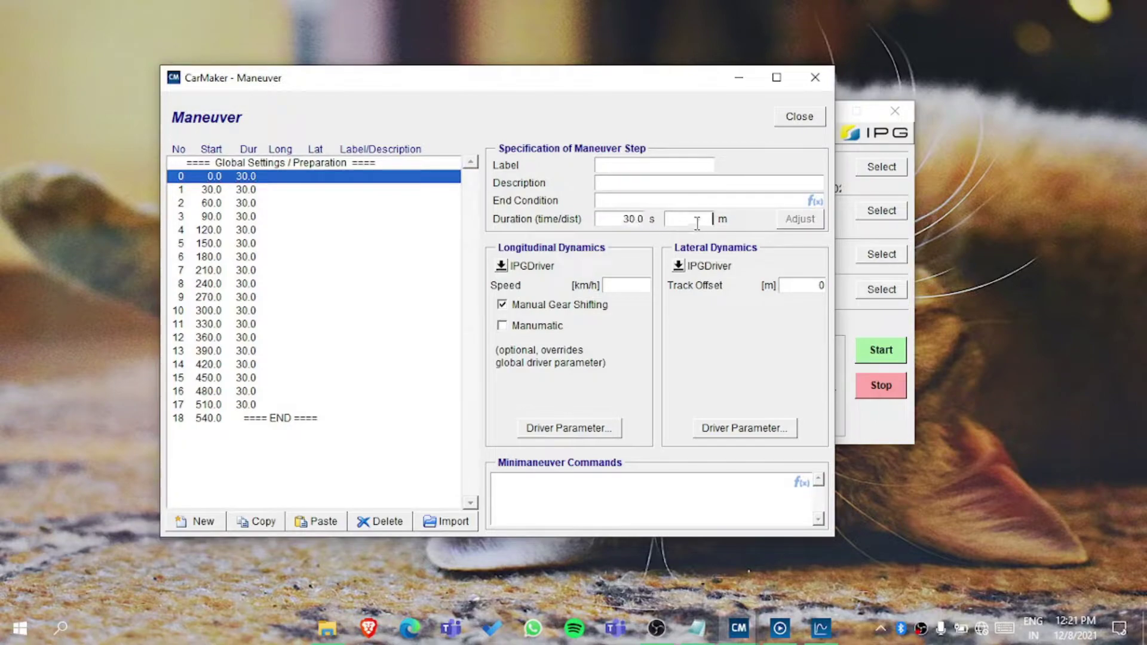
text(500)
drag(628, 219, 660, 222)
key(ctrl+a)
key(BackSpace)
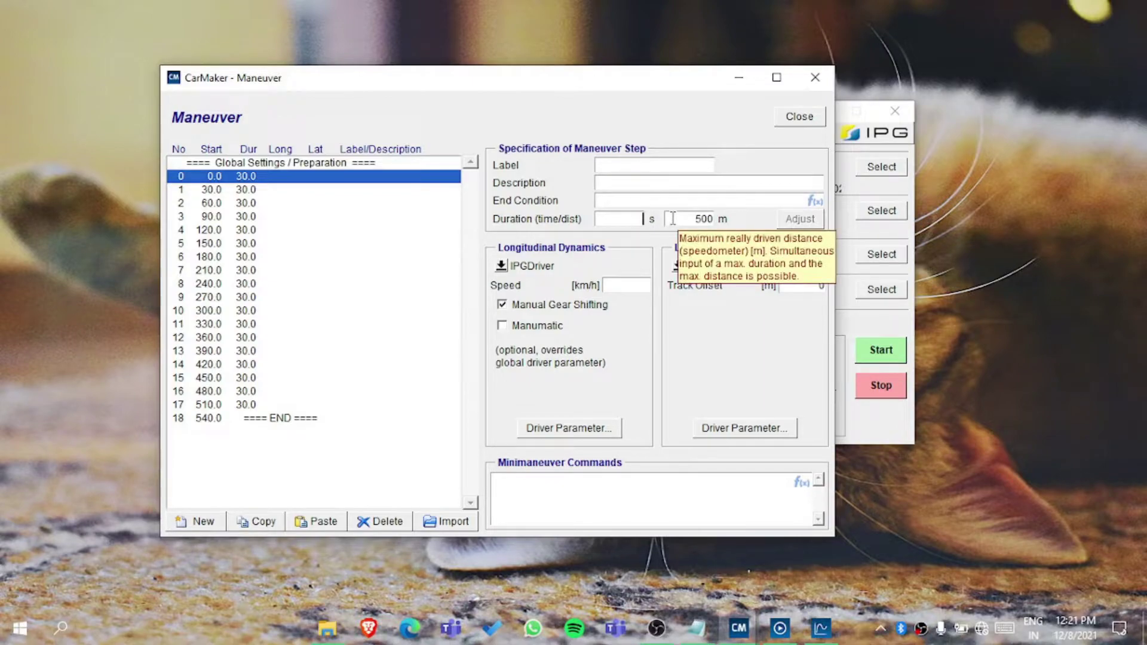
click(368, 246)
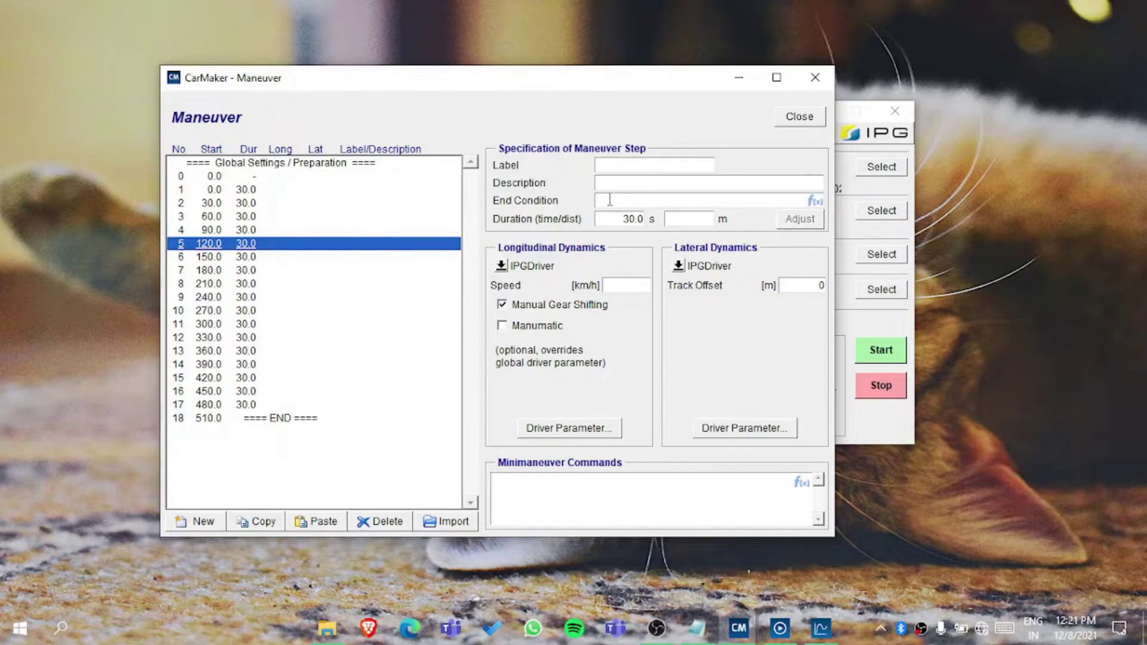
click(323, 177)
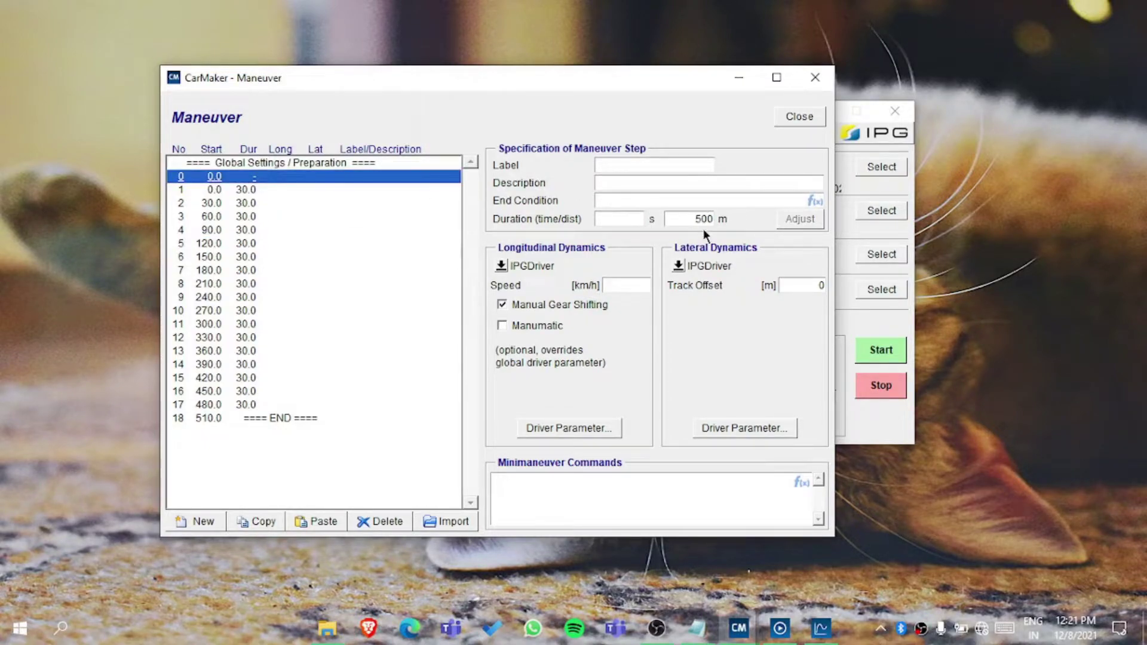
Label step 0 'first drive' with the description 'start testrun'.
click(628, 162)
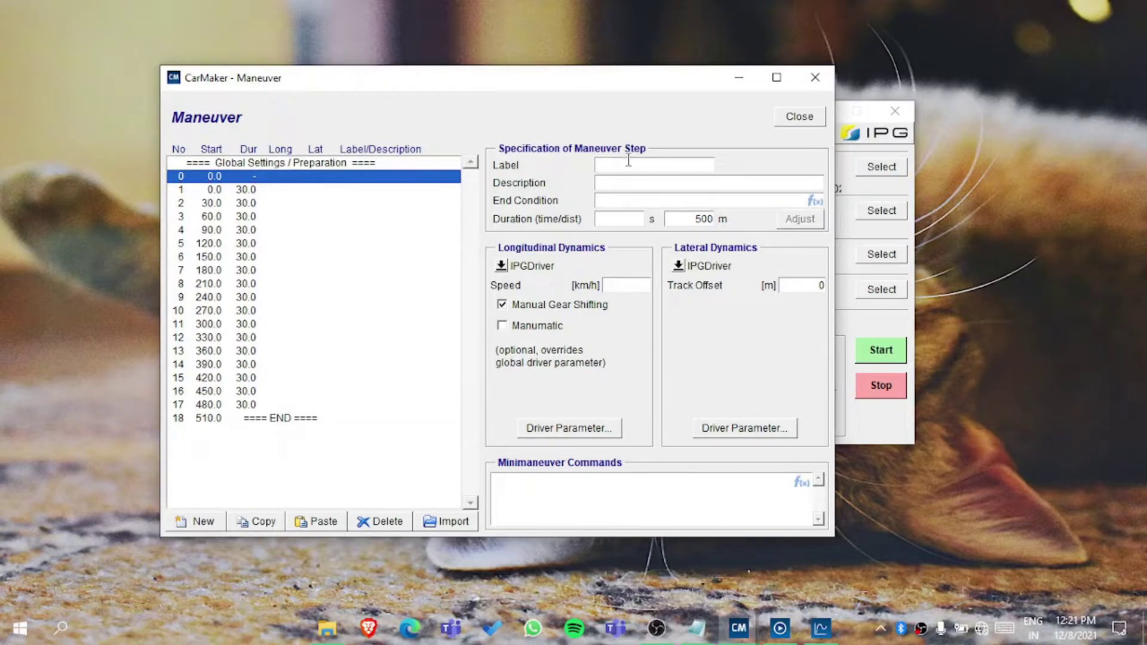
text(first drive)
click(618, 193)
click(625, 185)
text(start te)
text(strun)
text(g)
key(BackSpace)
click(612, 216)
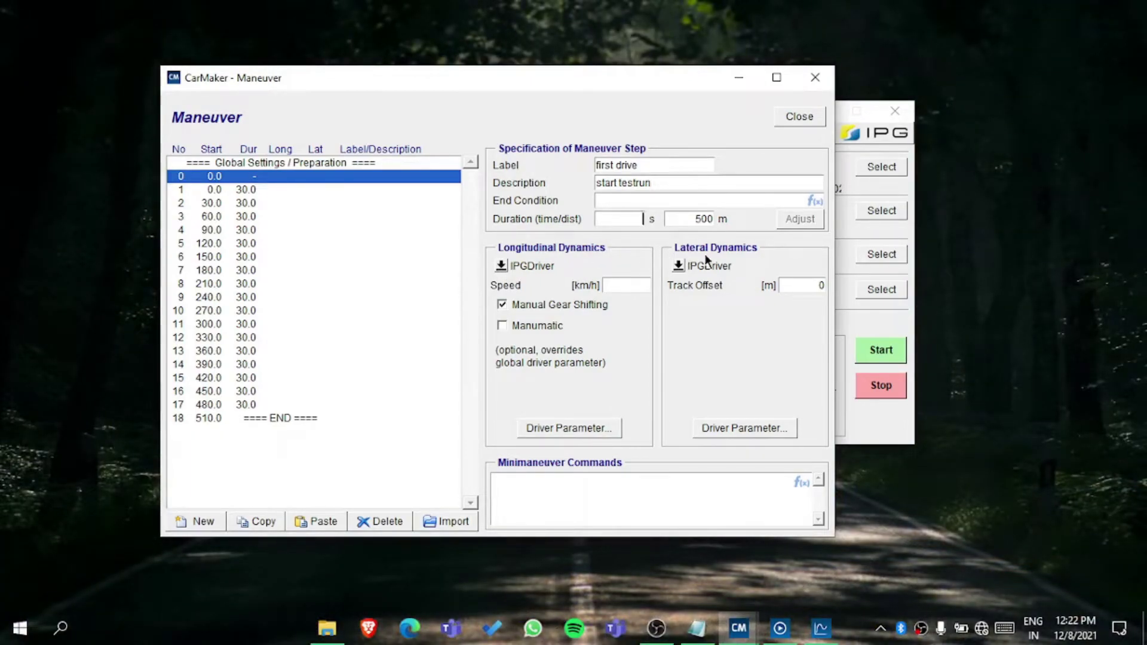
Switch step 0's longitudinal control to Manual (Pedals, Gear) with Gas 1 and Brake 1.
click(504, 267)
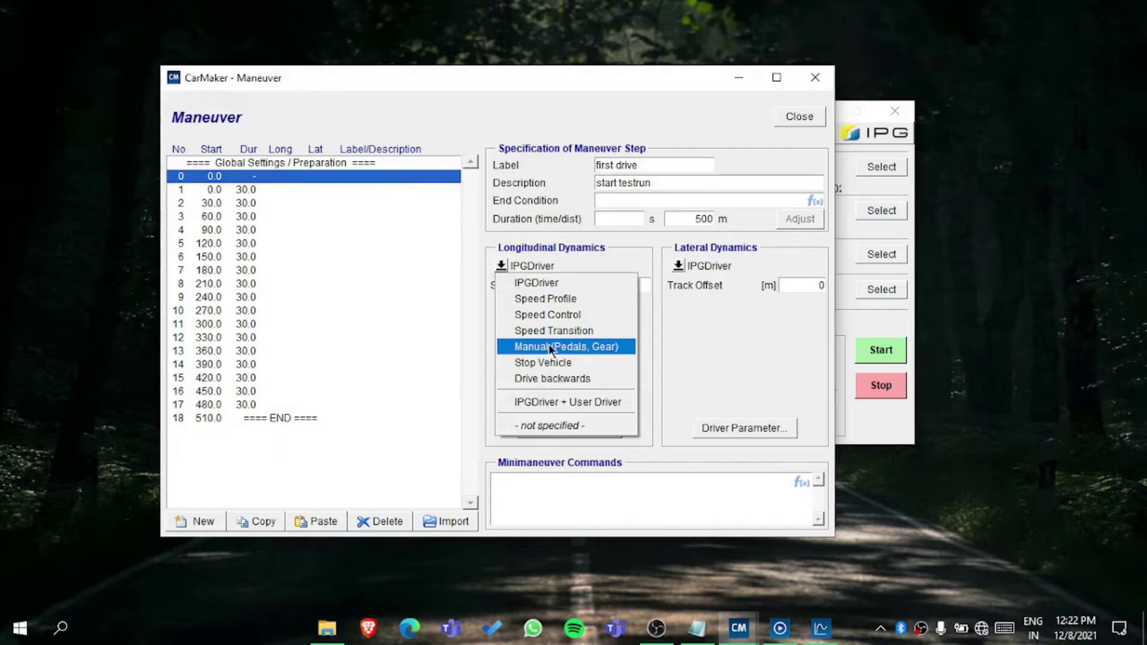
click(532, 347)
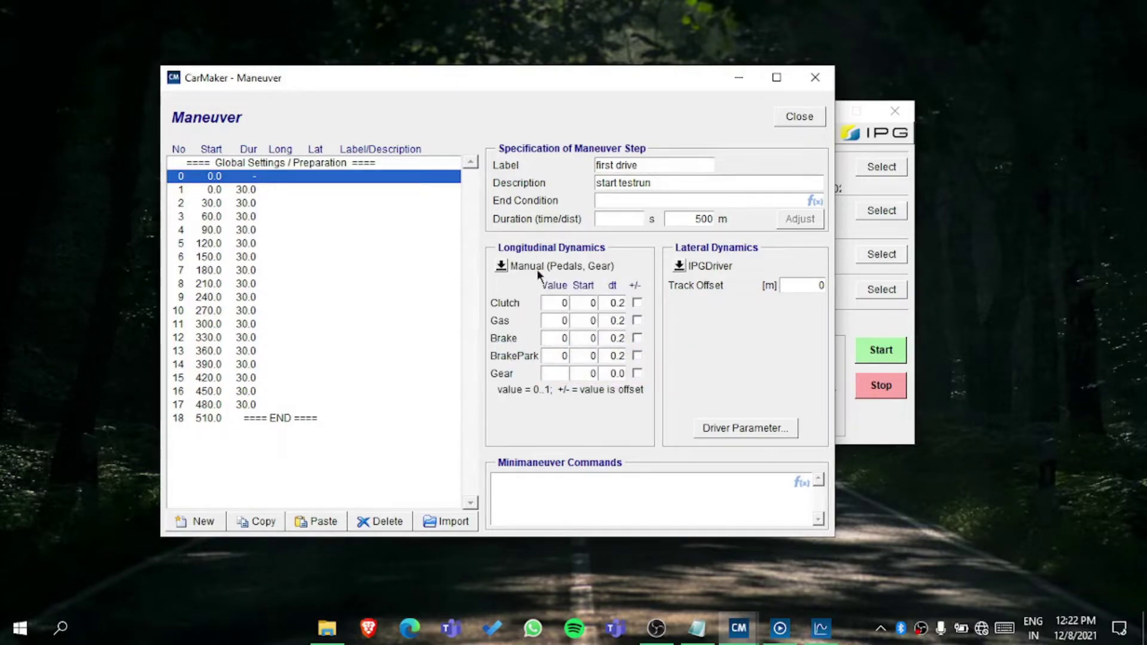
double_click(564, 320)
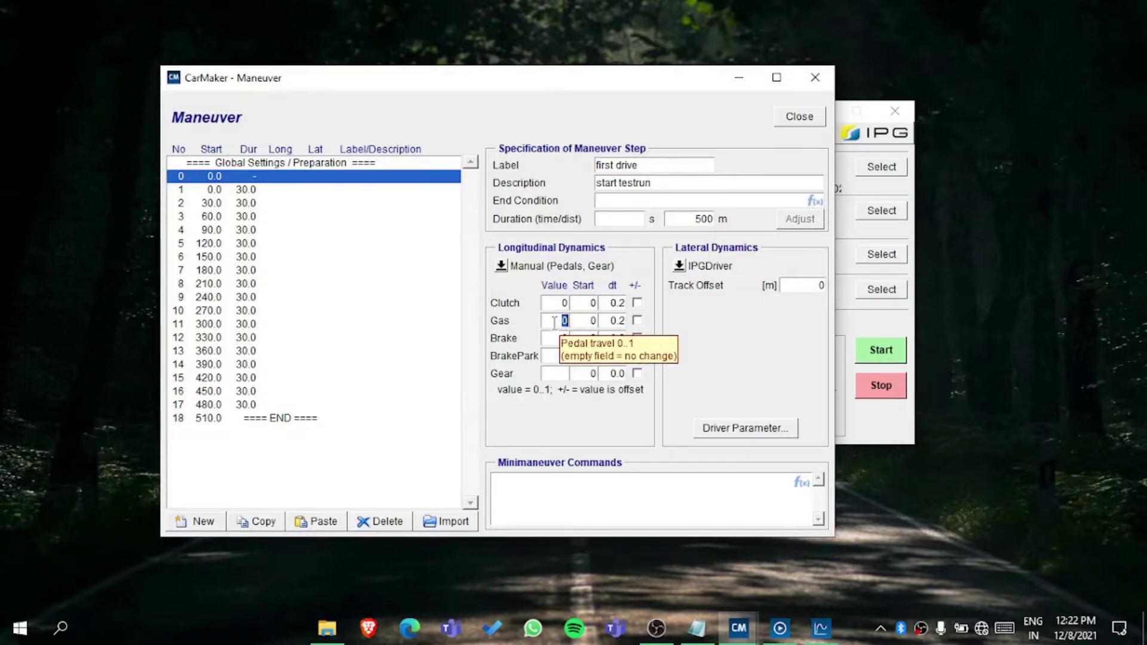
text(1)
key(Tab)
text(1)
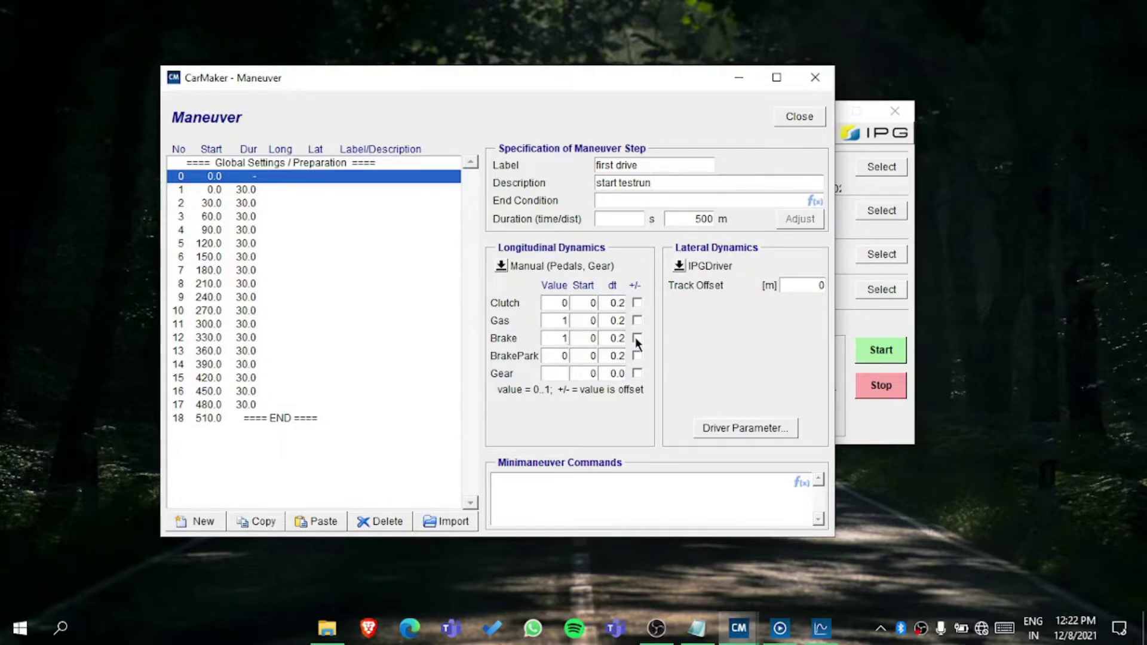
click(507, 270)
click(489, 287)
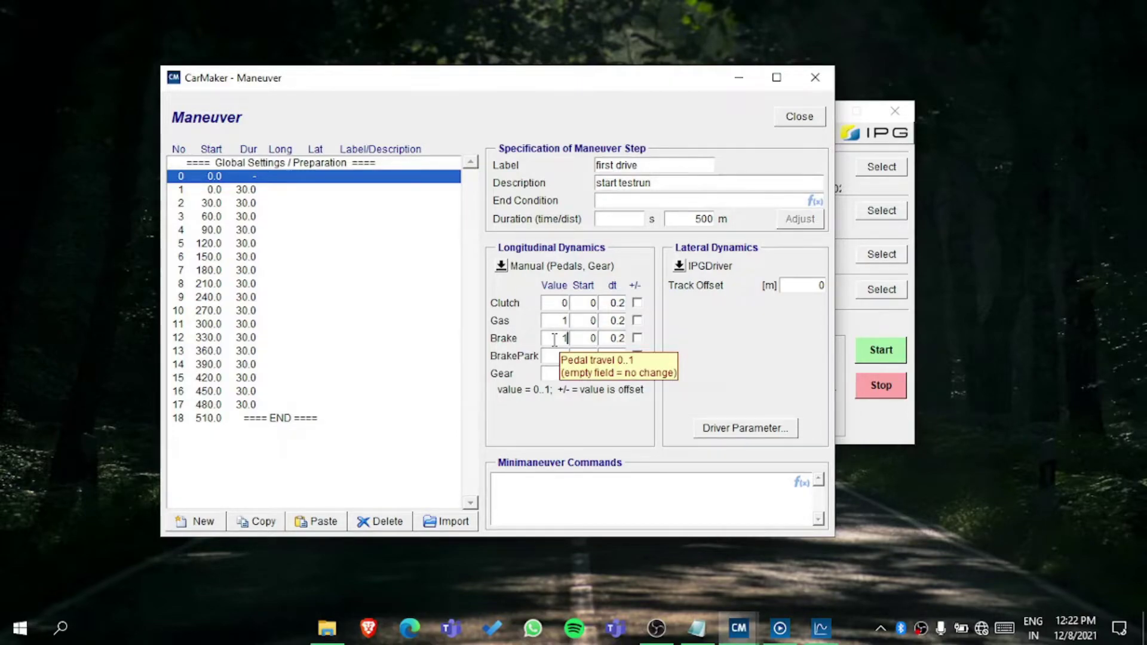
Set step 0's longitudinal control to IPGDriver and check the Driver Parameter window.
click(550, 266)
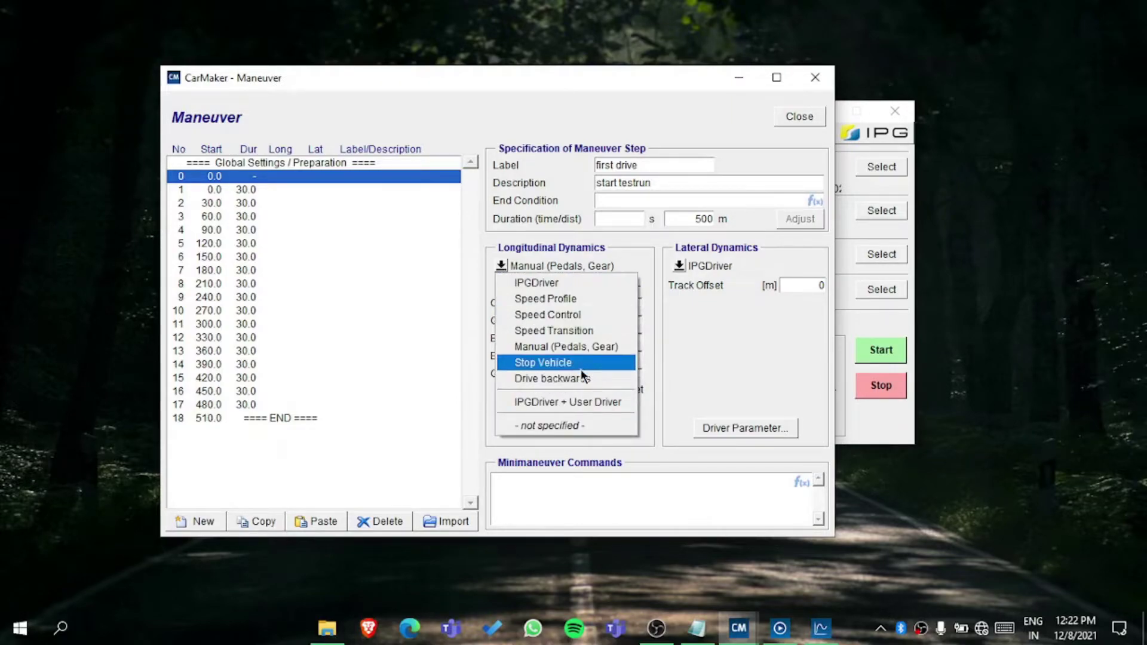
click(557, 288)
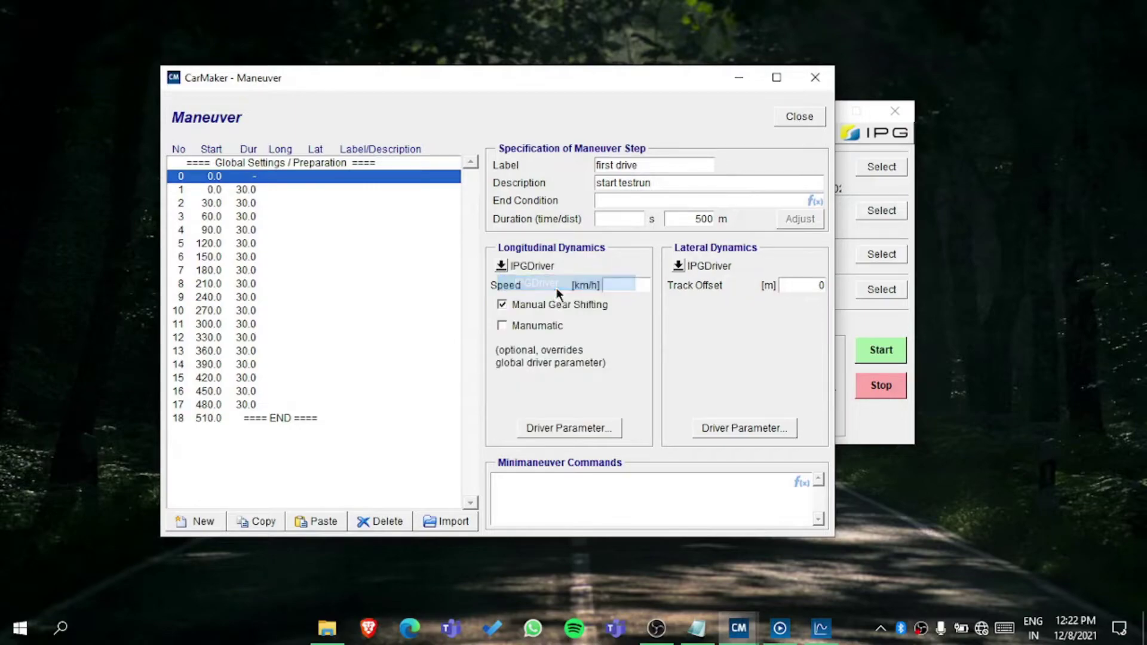
click(545, 429)
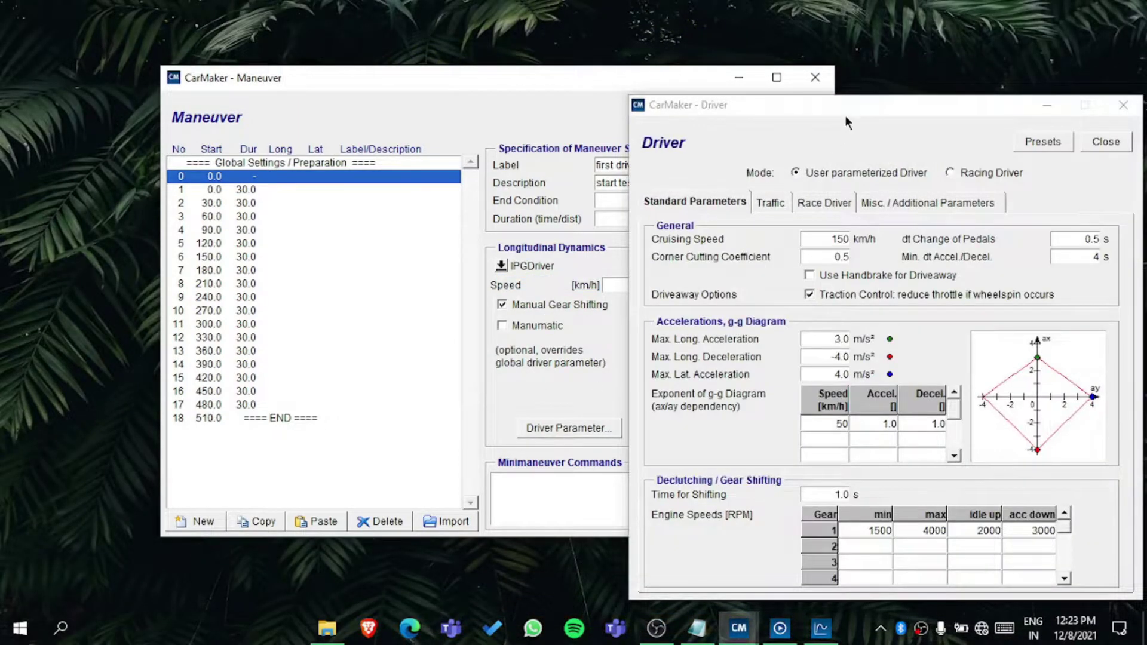
drag(845, 116, 780, 146)
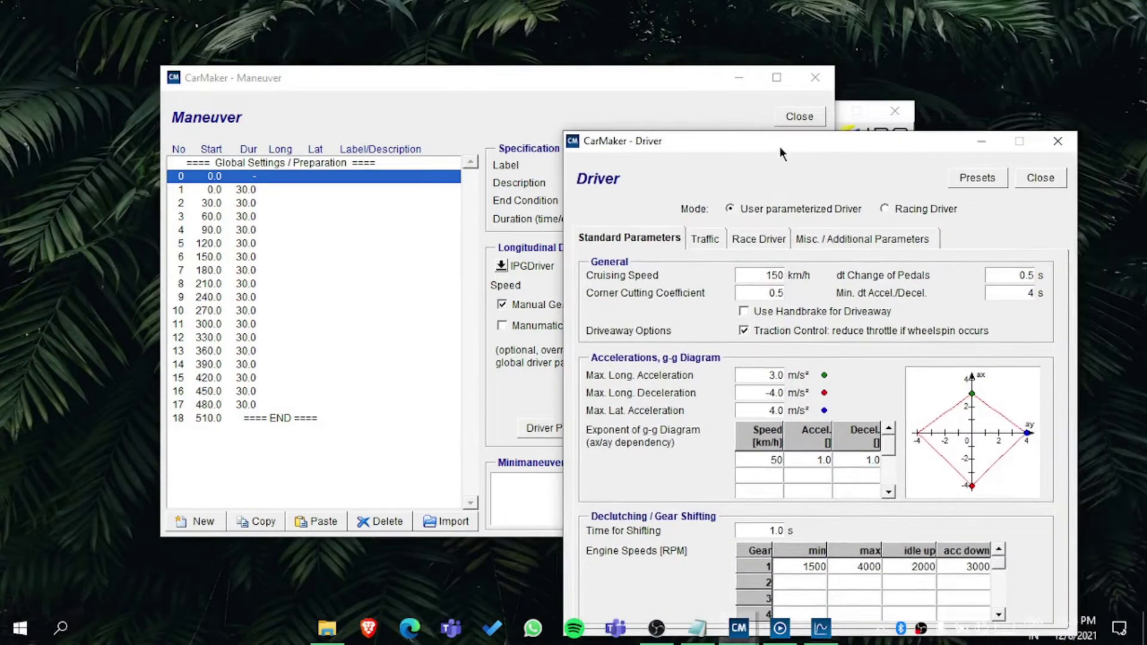
click(1043, 178)
click(683, 267)
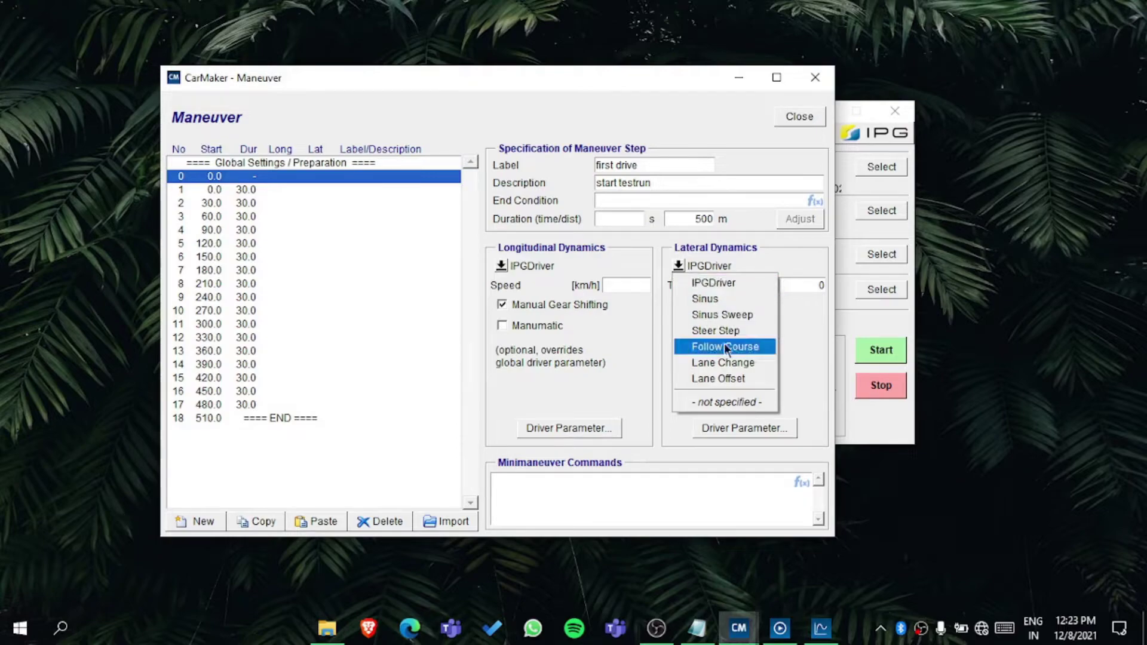
click(710, 267)
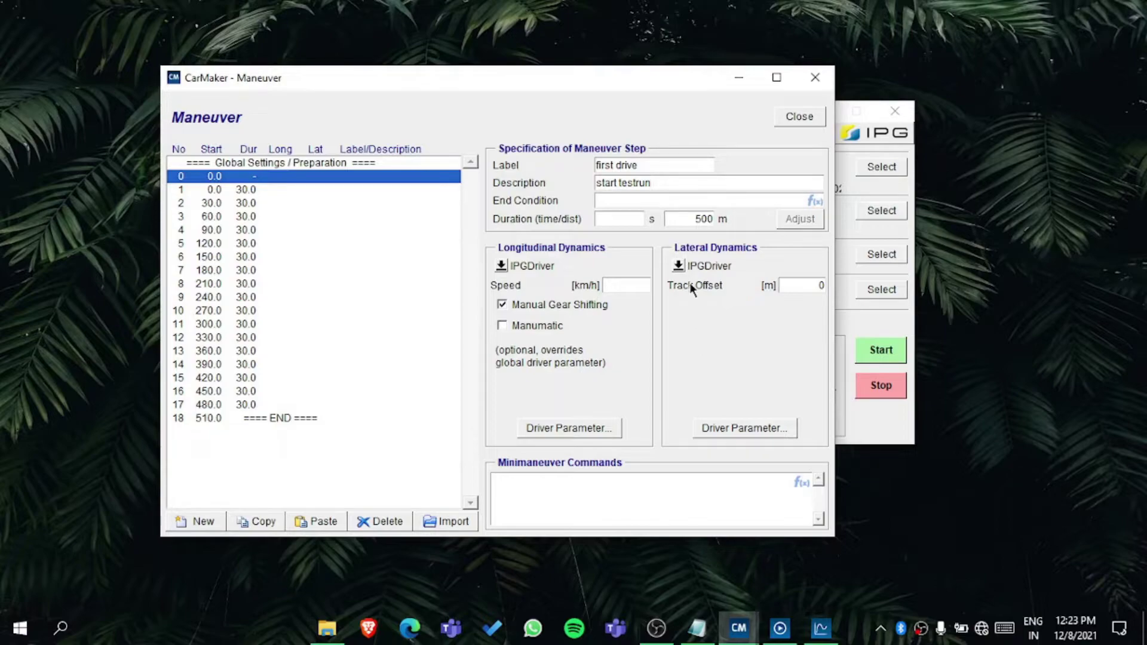
drag(796, 279, 831, 280)
Insert a new maneuver step, try paste and delete, and import from the demoshowtesla test run.
click(210, 525)
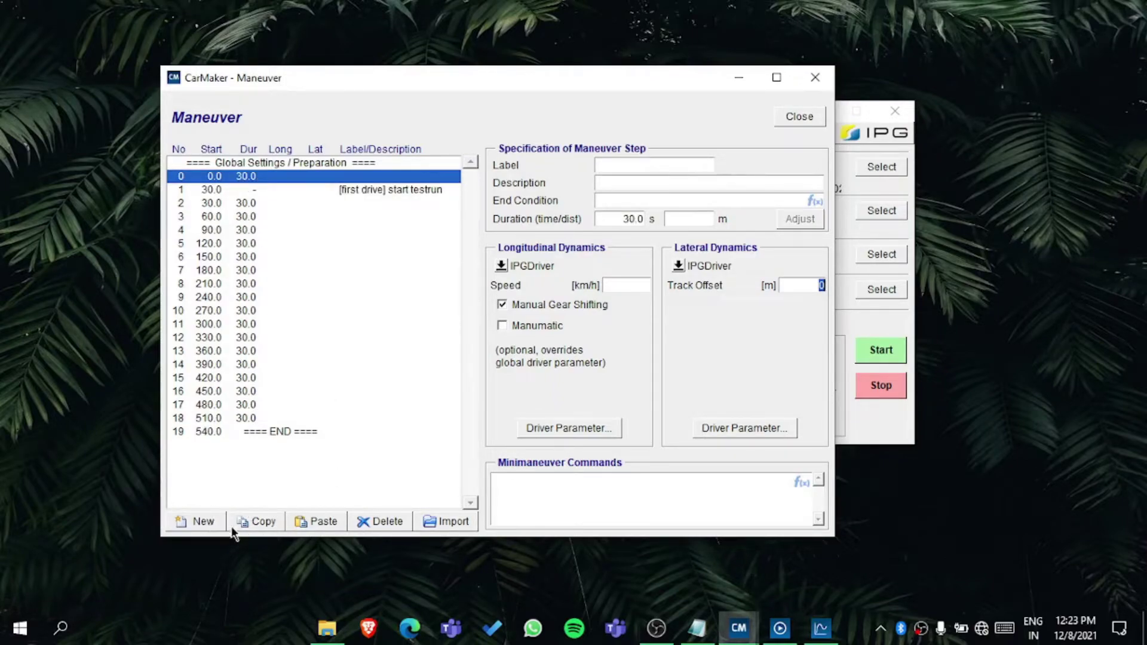
click(302, 528)
click(358, 526)
click(469, 525)
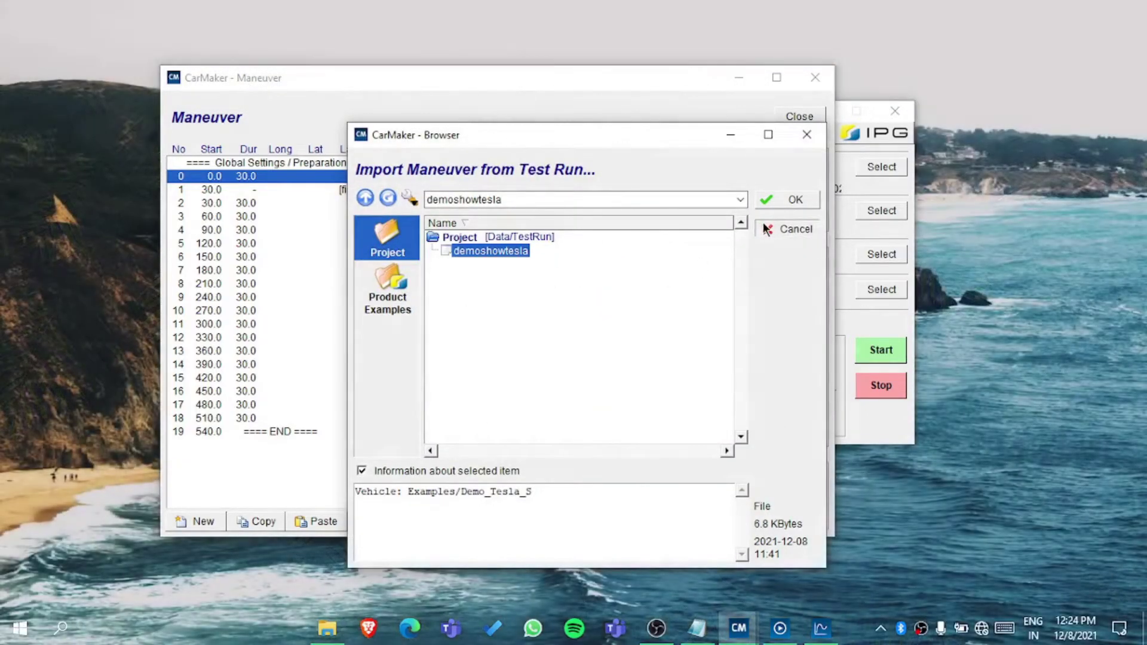
double_click(492, 251)
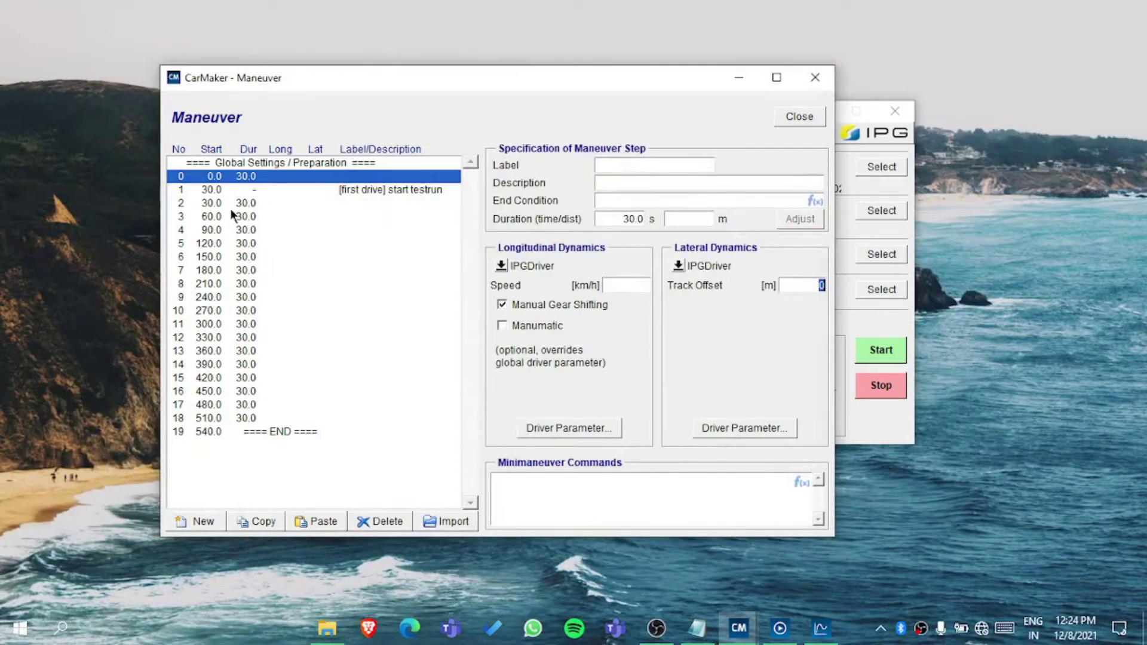
Review maneuver steps 4, 5, 8 and 6.
click(224, 228)
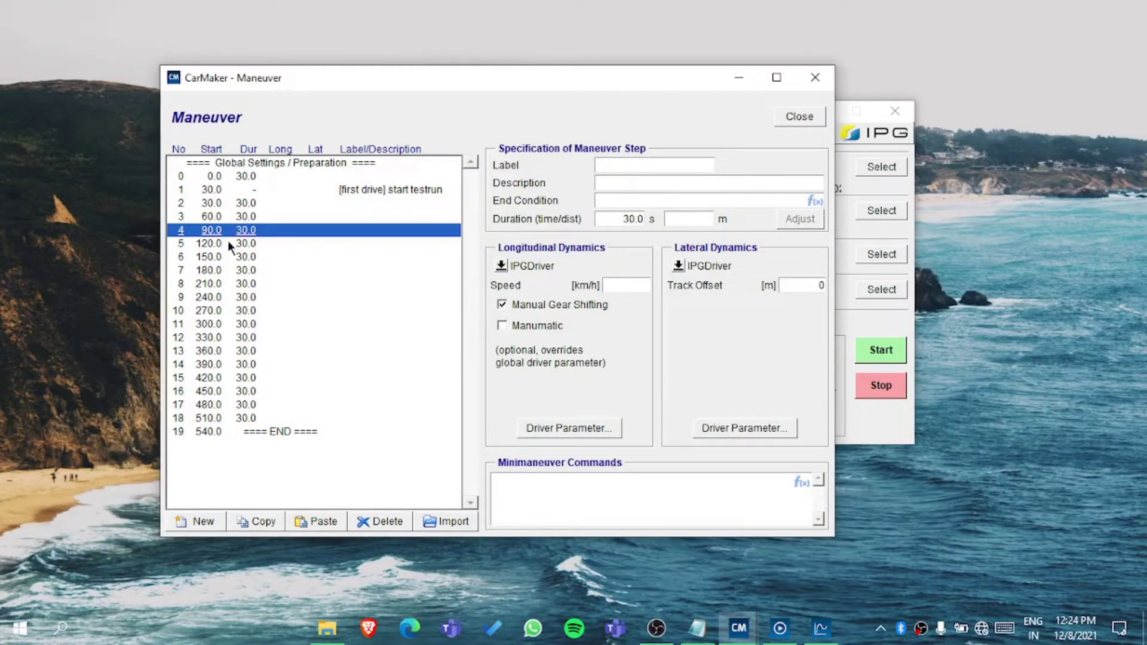
click(228, 242)
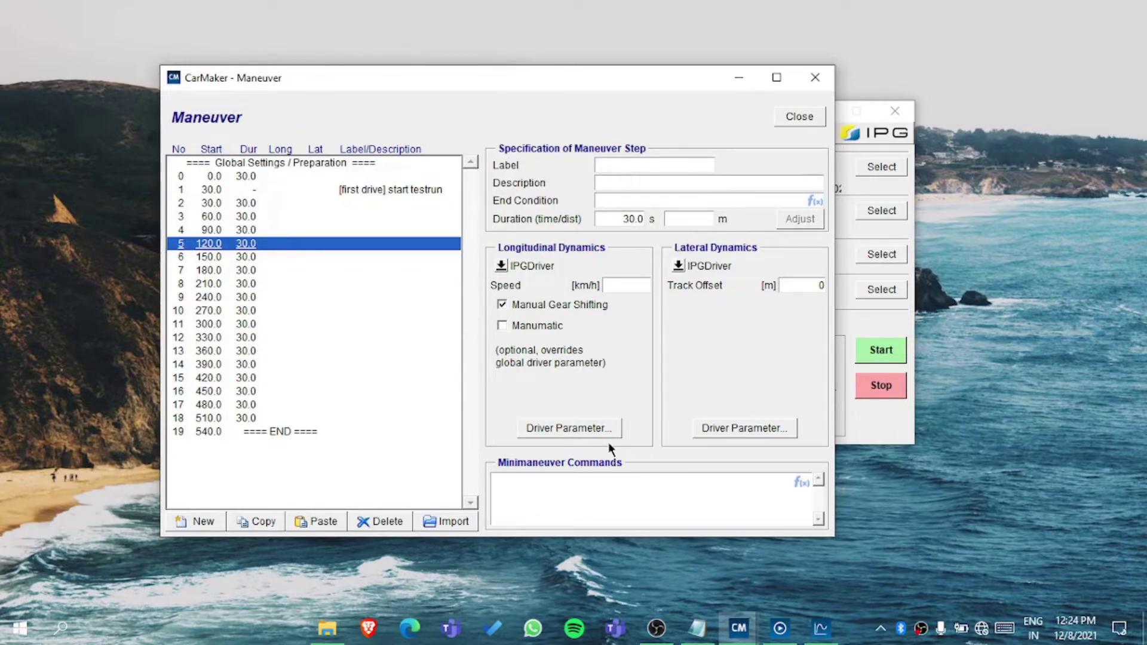
click(282, 284)
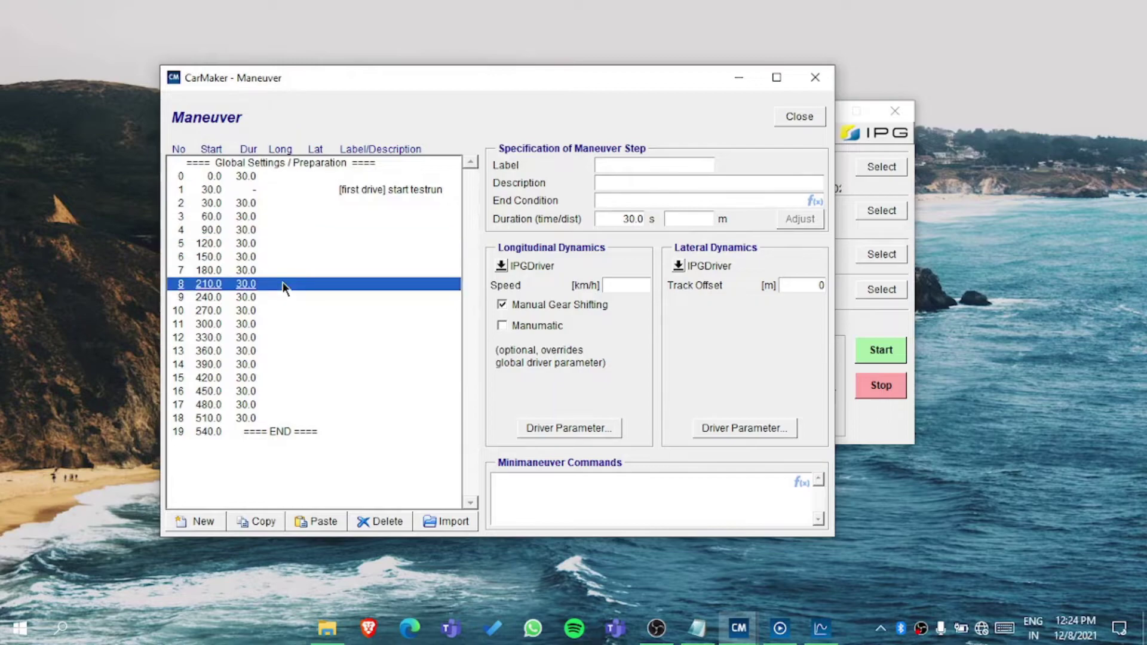
click(321, 257)
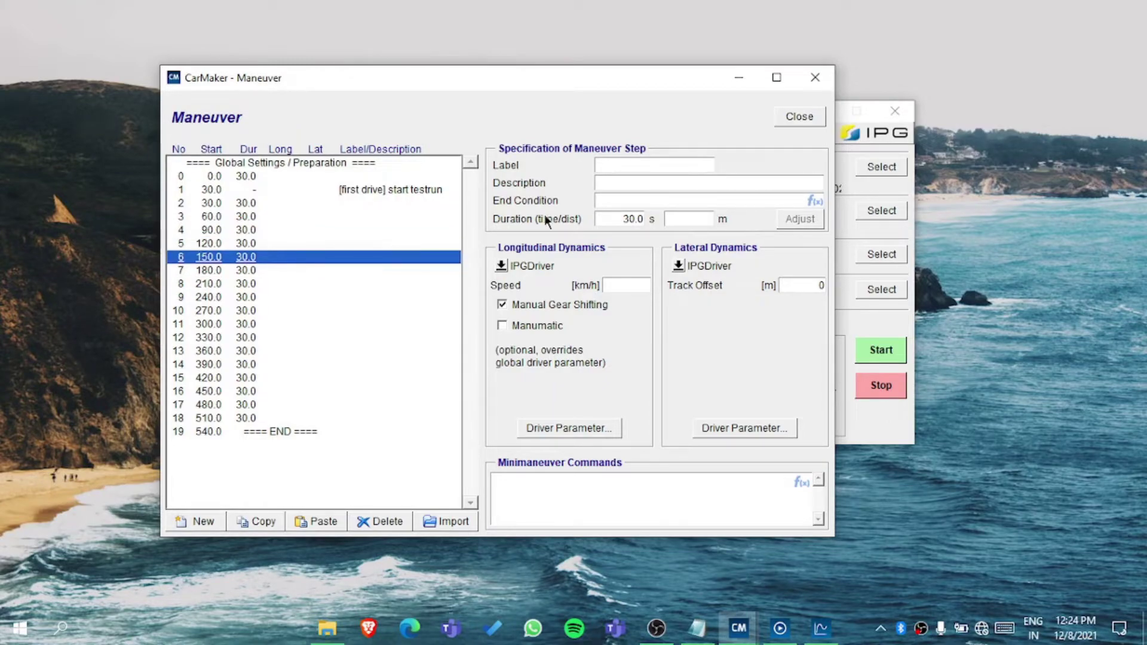
Close the Maneuver editor, open the Driver parameters, and set cruising speed to 100 km/h.
click(799, 116)
click(480, 133)
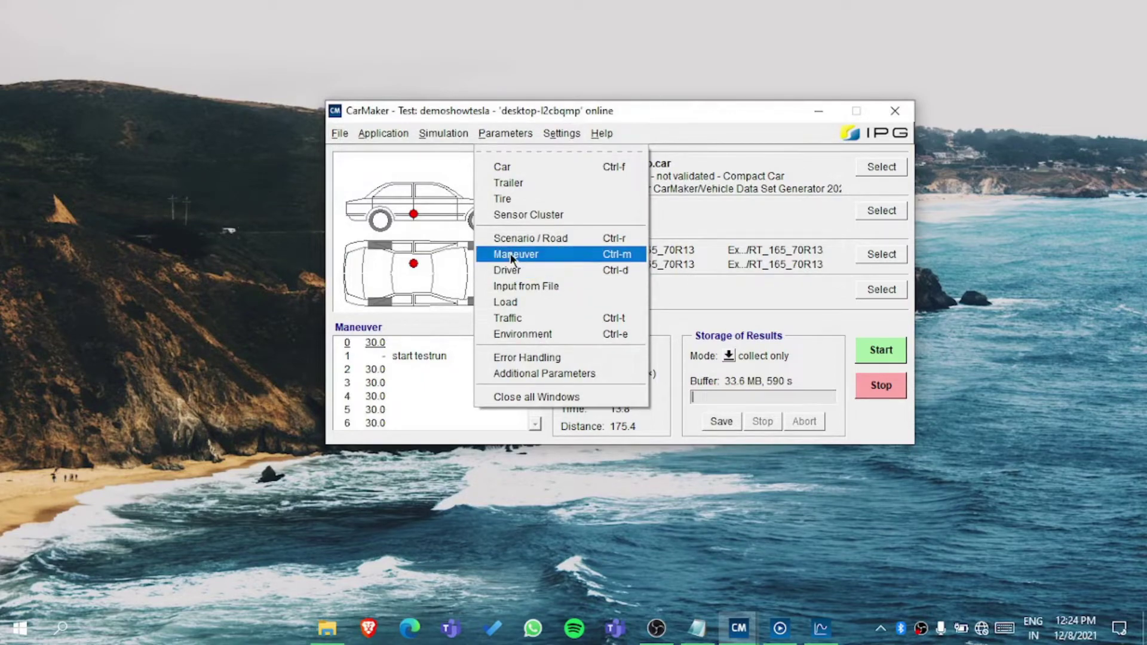
click(515, 269)
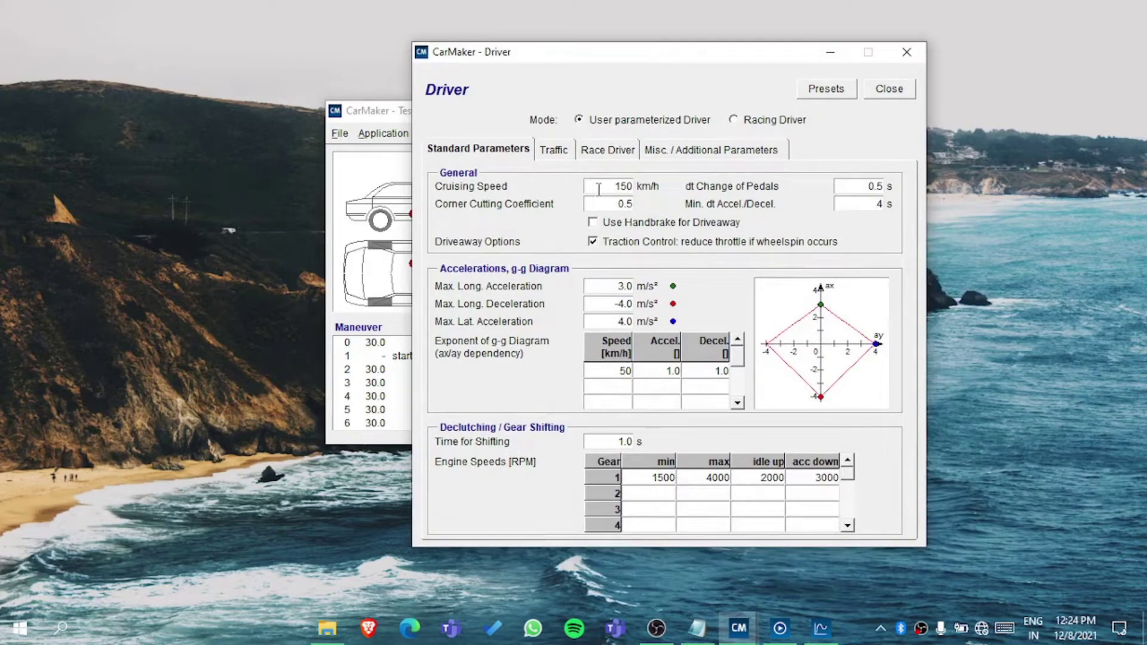
drag(599, 189, 634, 188)
double_click(625, 187)
text(100)
Re-enter the corner cutting coefficient as 0.5.
double_click(621, 203)
drag(622, 204, 665, 201)
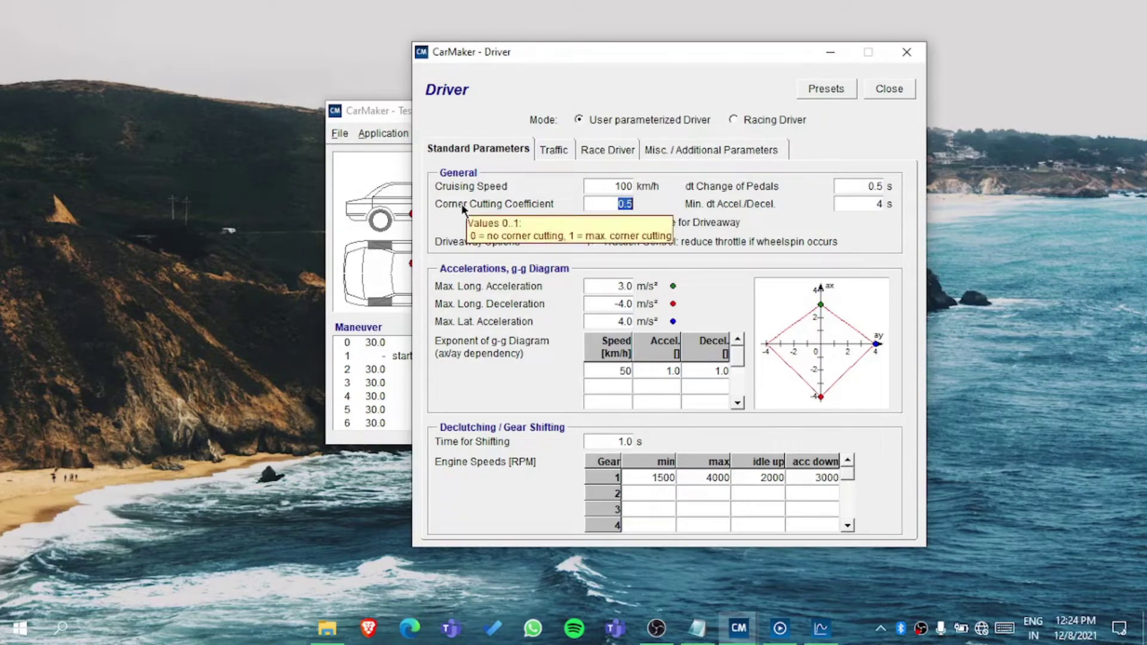
text(00)
key(BackSpace)
key(BackSpace)
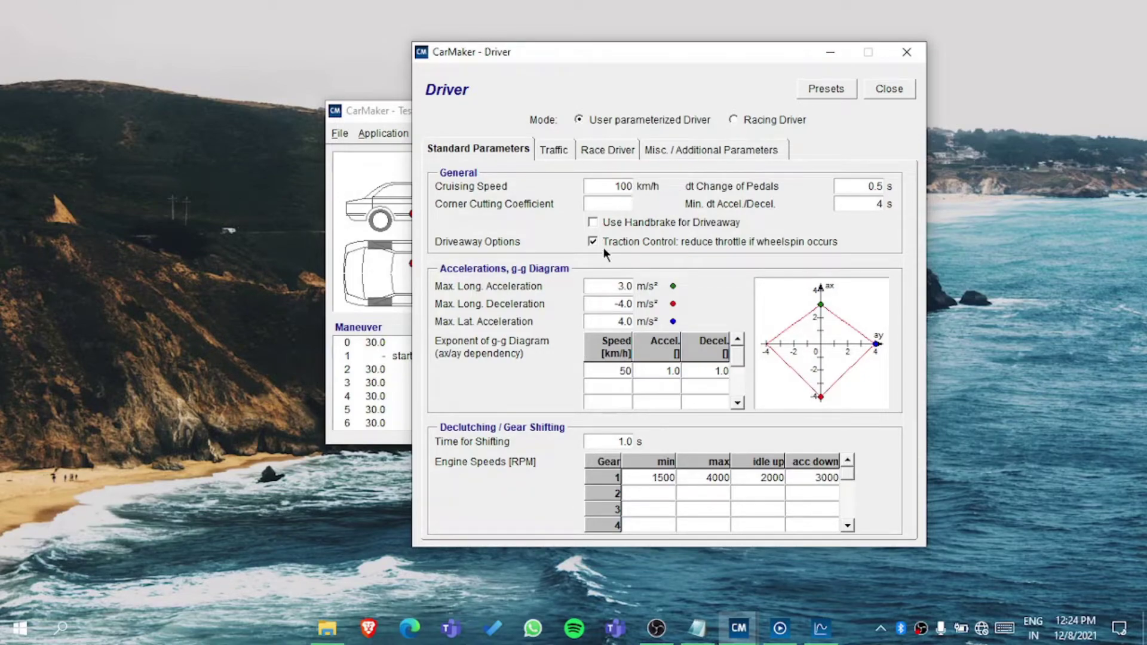
text(1)
key(BackSpace)
text(0.5)
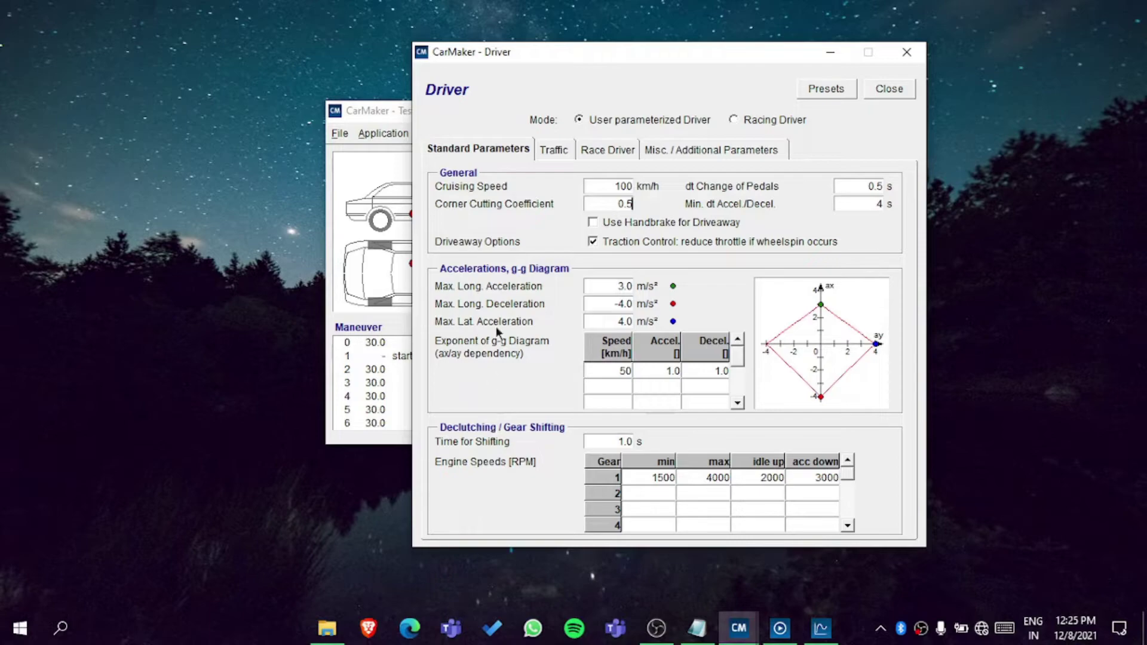
Browse the Traffic, Race Driver and Additional driver pages in Racing Driver mode, then revert to User Parameterized.
click(557, 151)
click(601, 157)
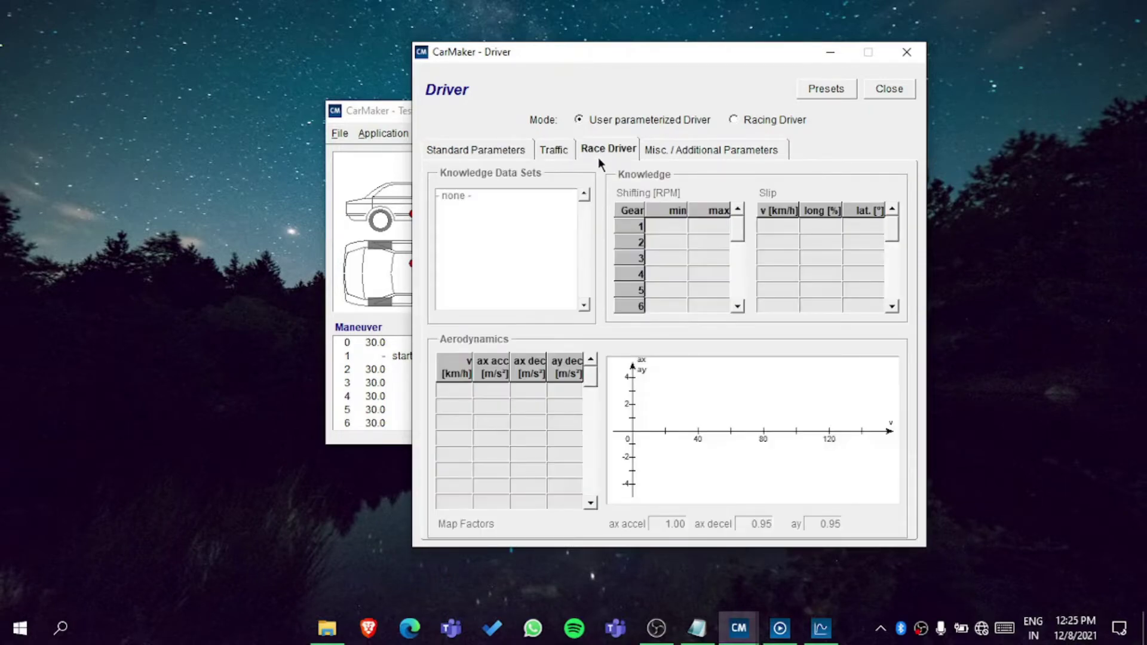
click(678, 149)
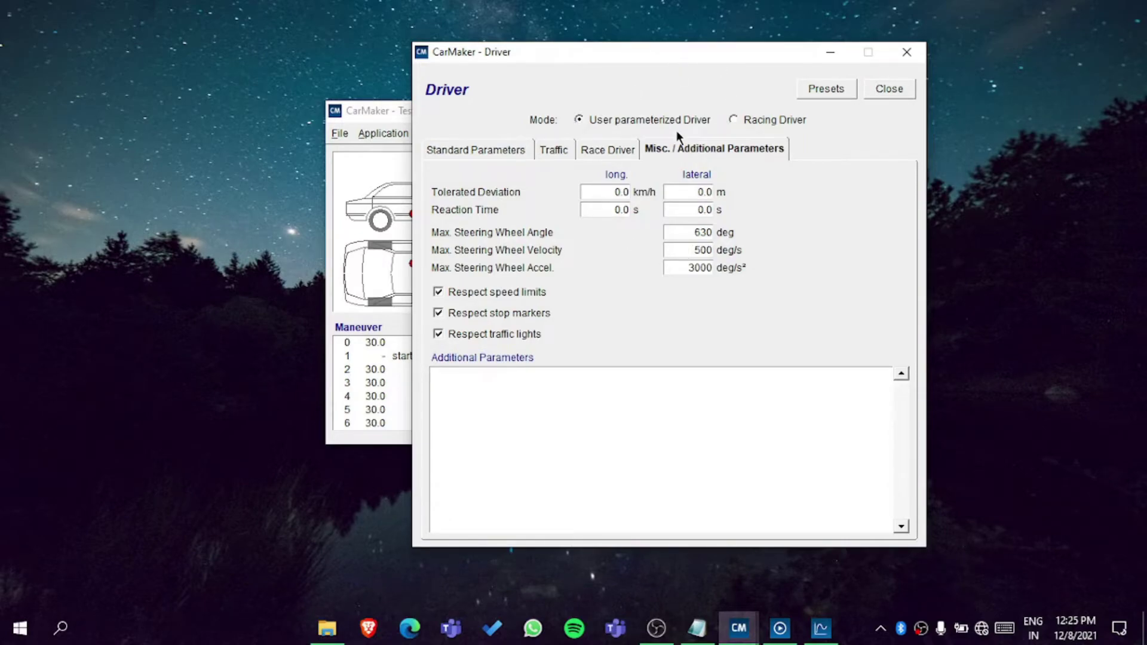
click(747, 119)
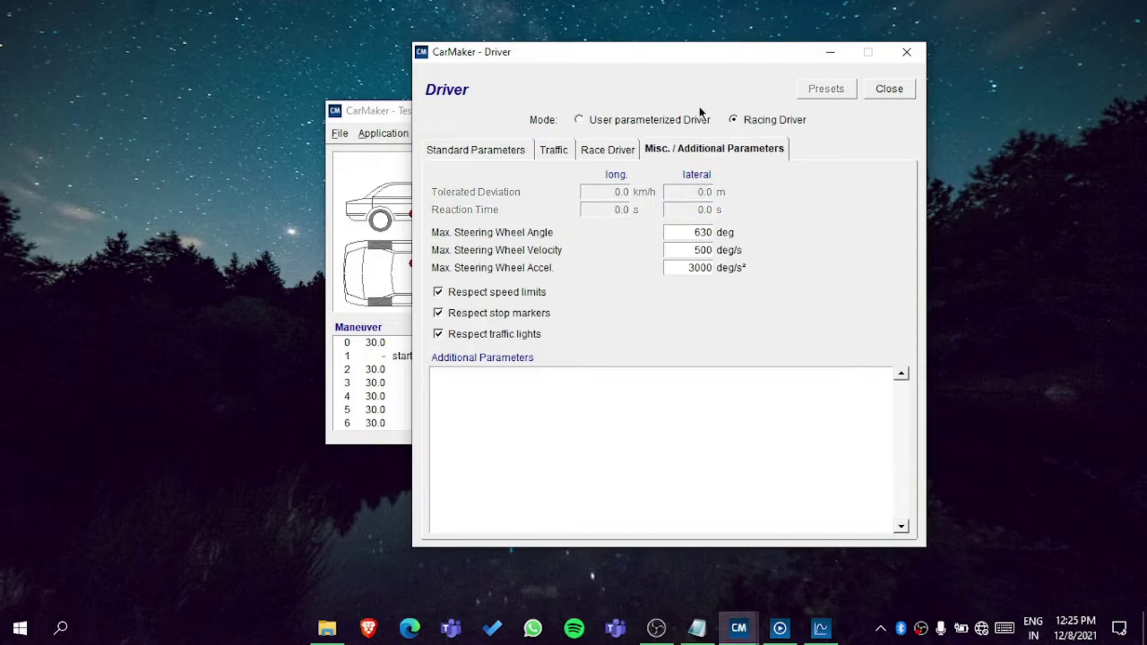
click(487, 150)
click(692, 155)
click(553, 151)
click(608, 150)
click(712, 149)
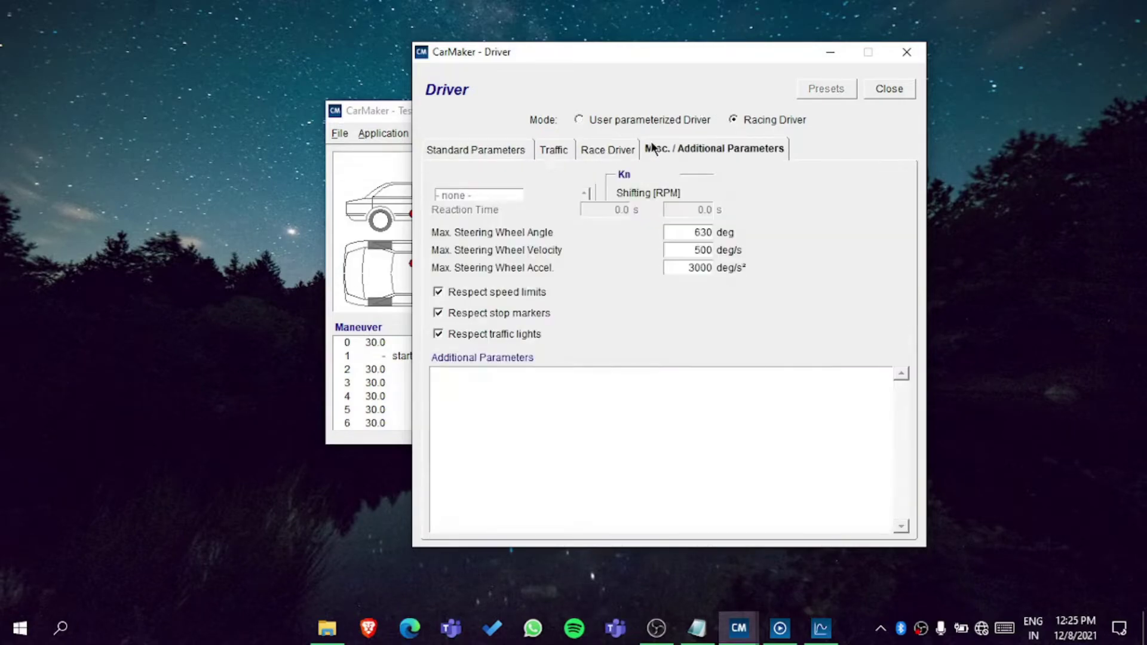
click(482, 149)
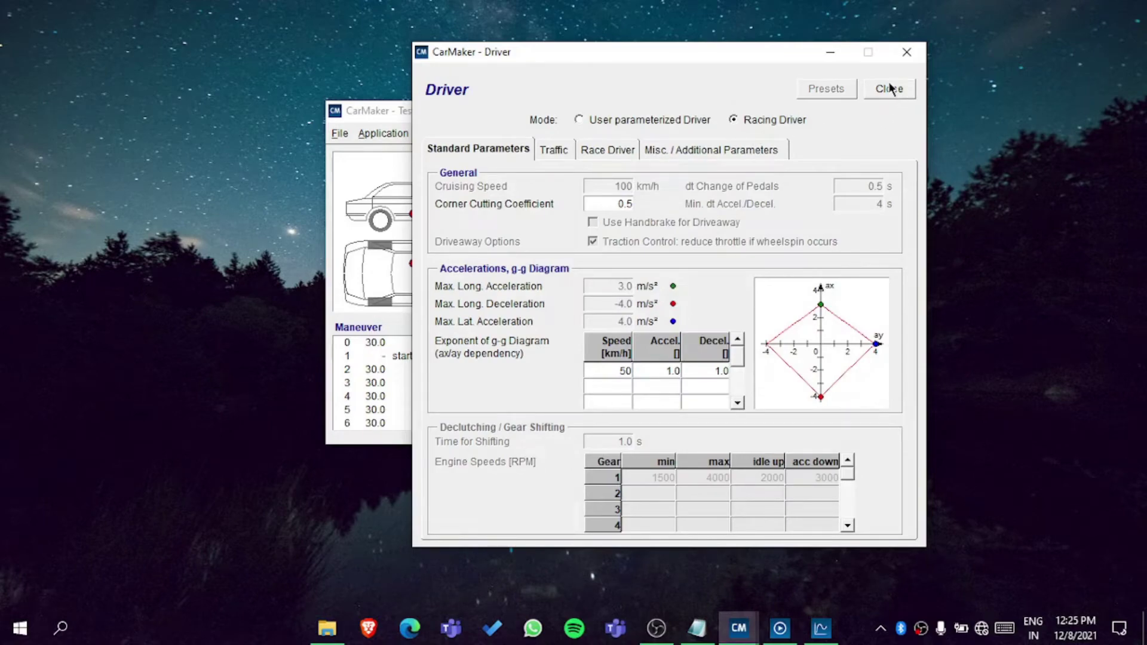
click(652, 125)
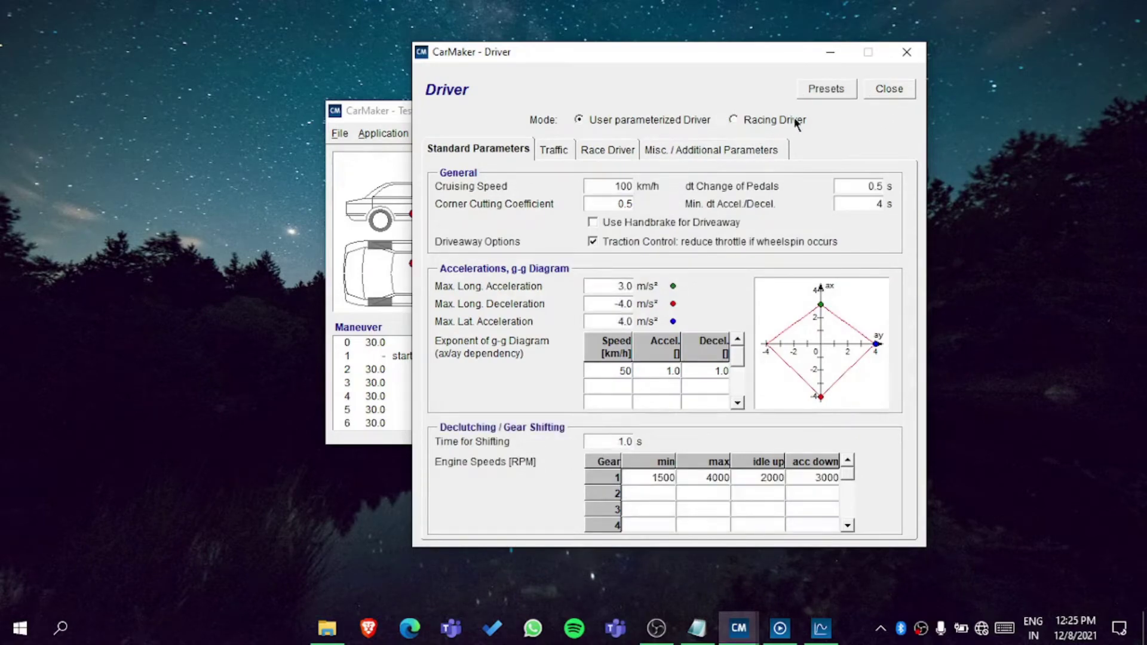
Apply the Standard aggressive driver preset and close the Driver settings.
click(836, 92)
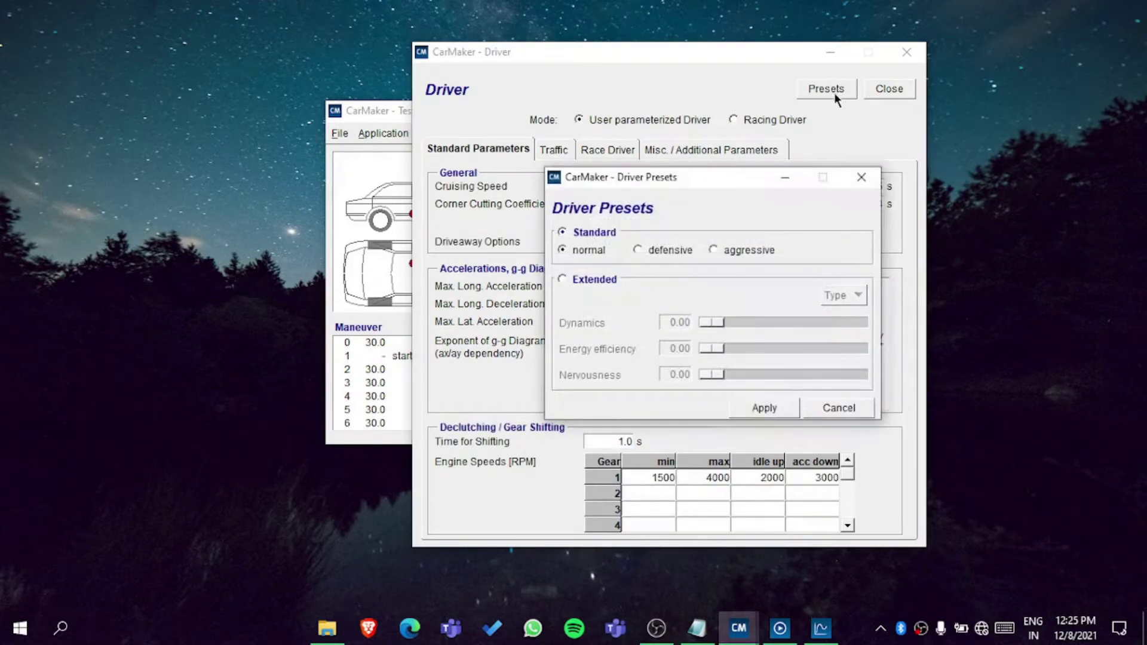
click(744, 249)
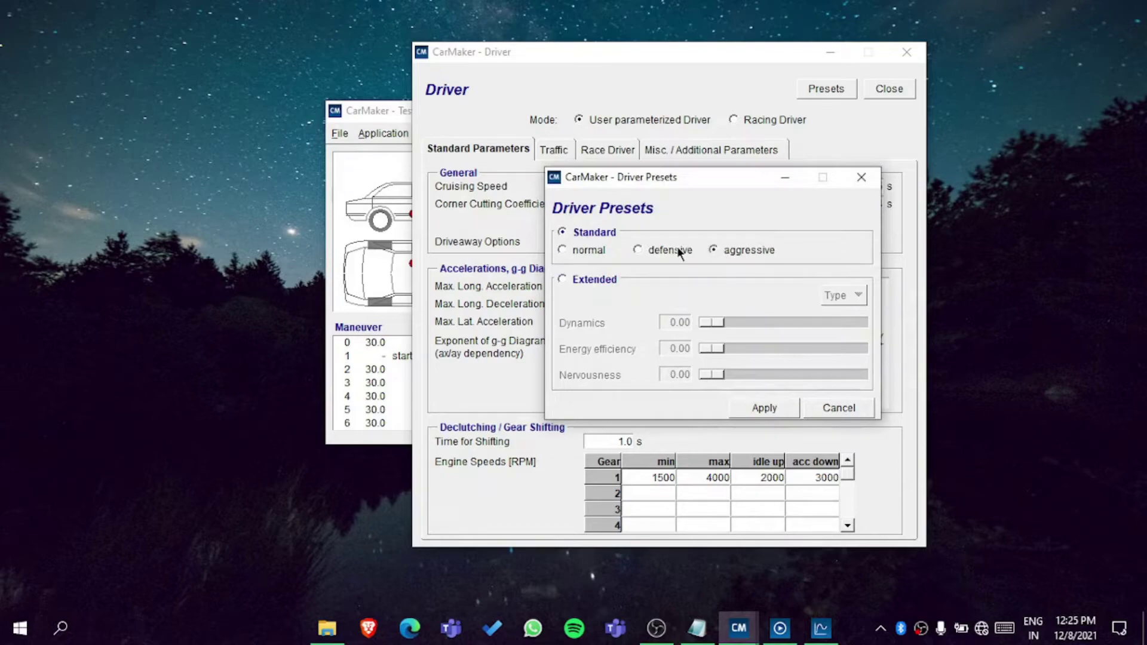
click(860, 176)
click(870, 90)
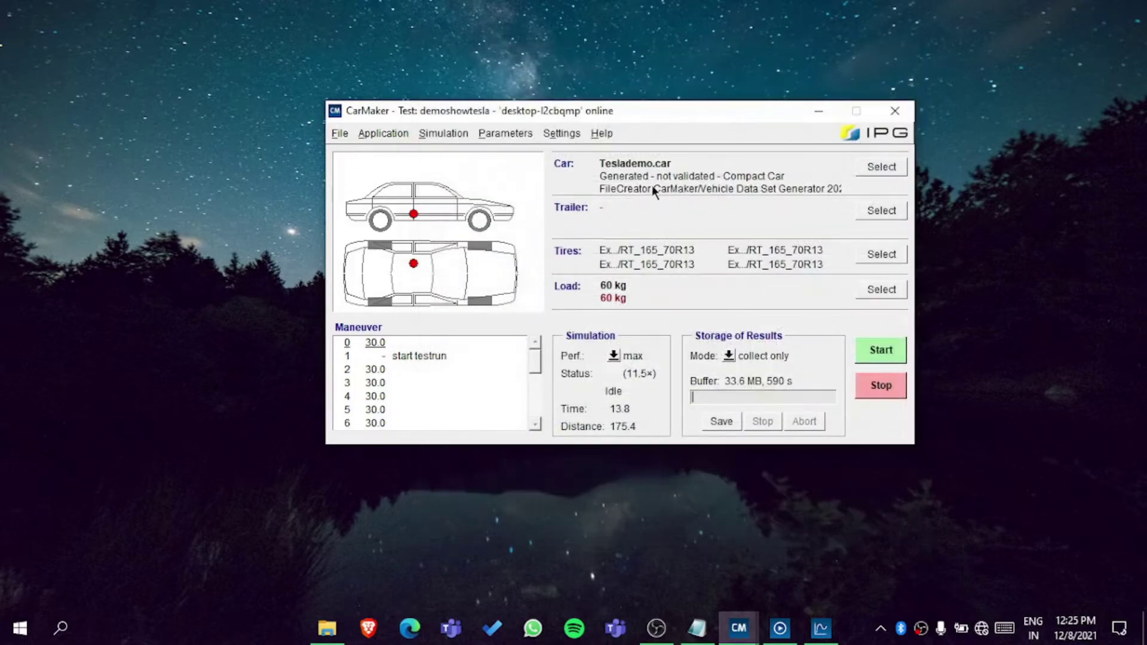
Open the Tire parameters and keep aspect ratio as the sizing input after trying rim radius.
click(517, 136)
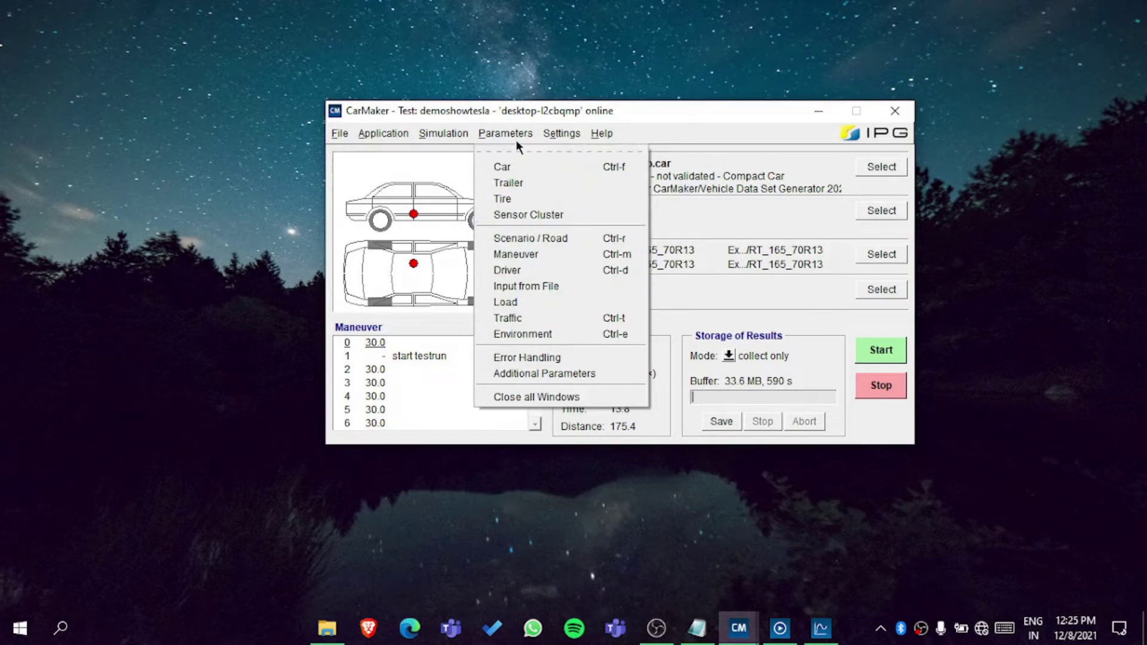
click(522, 202)
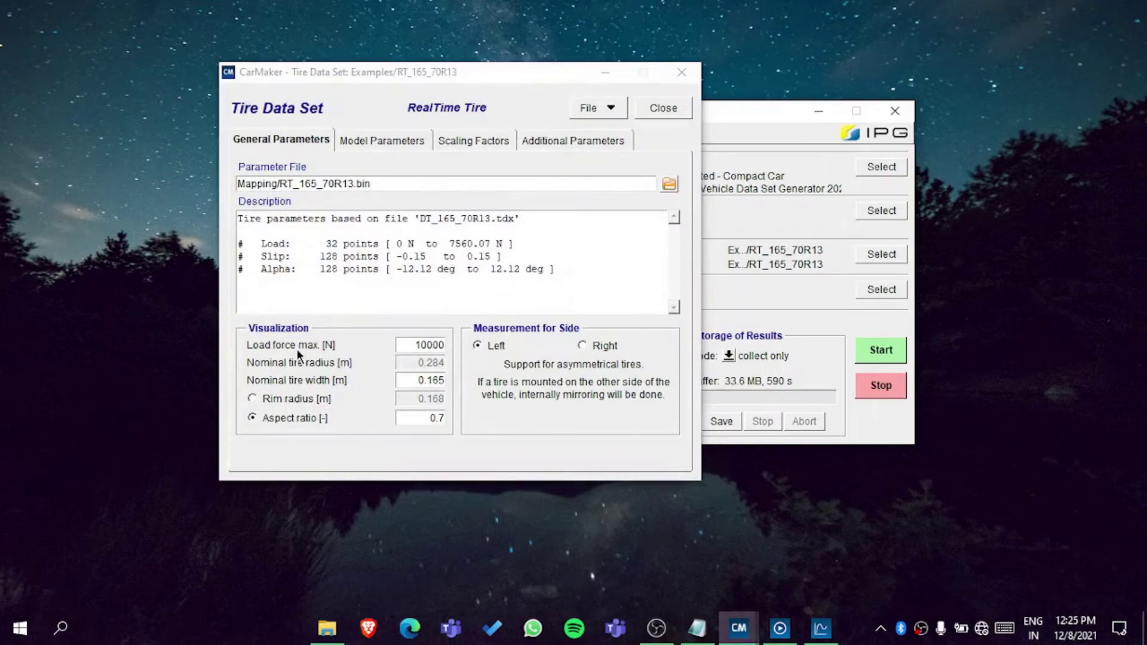
click(287, 400)
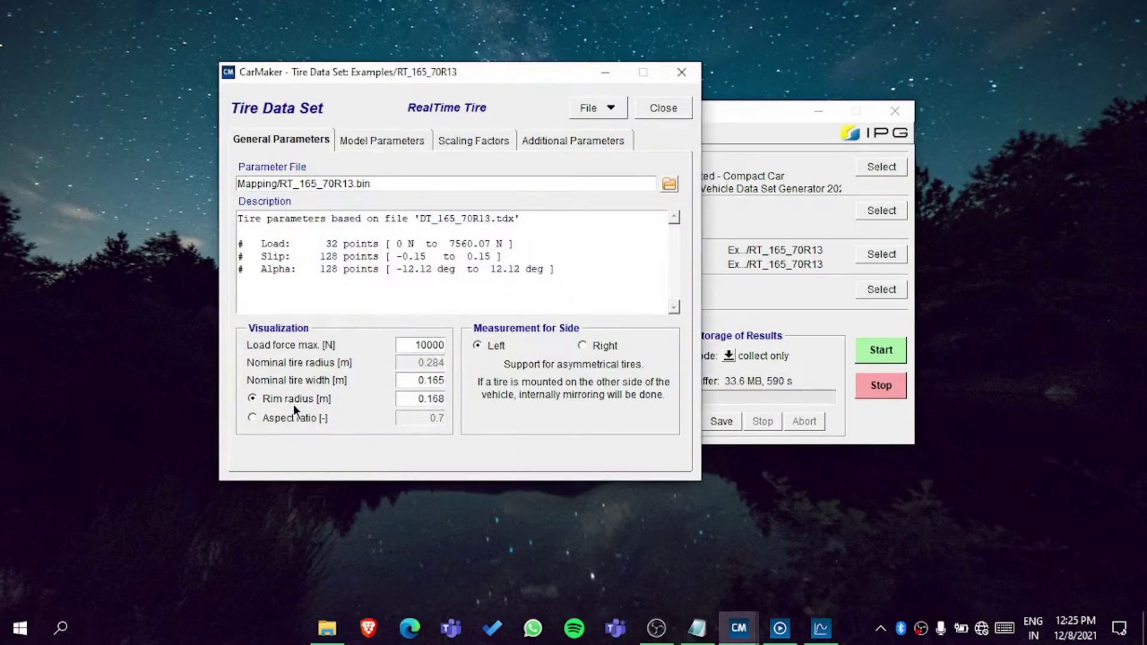
click(303, 420)
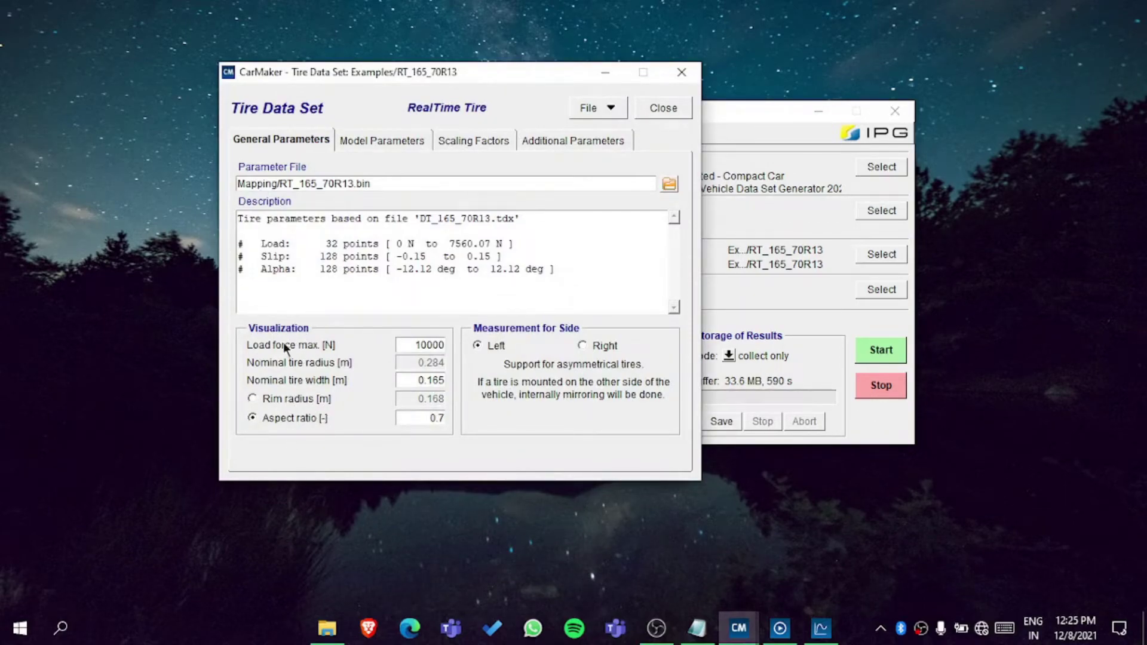
Review the Model, Scaling and Additional tire pages, returning to General, and open the File menu.
click(384, 146)
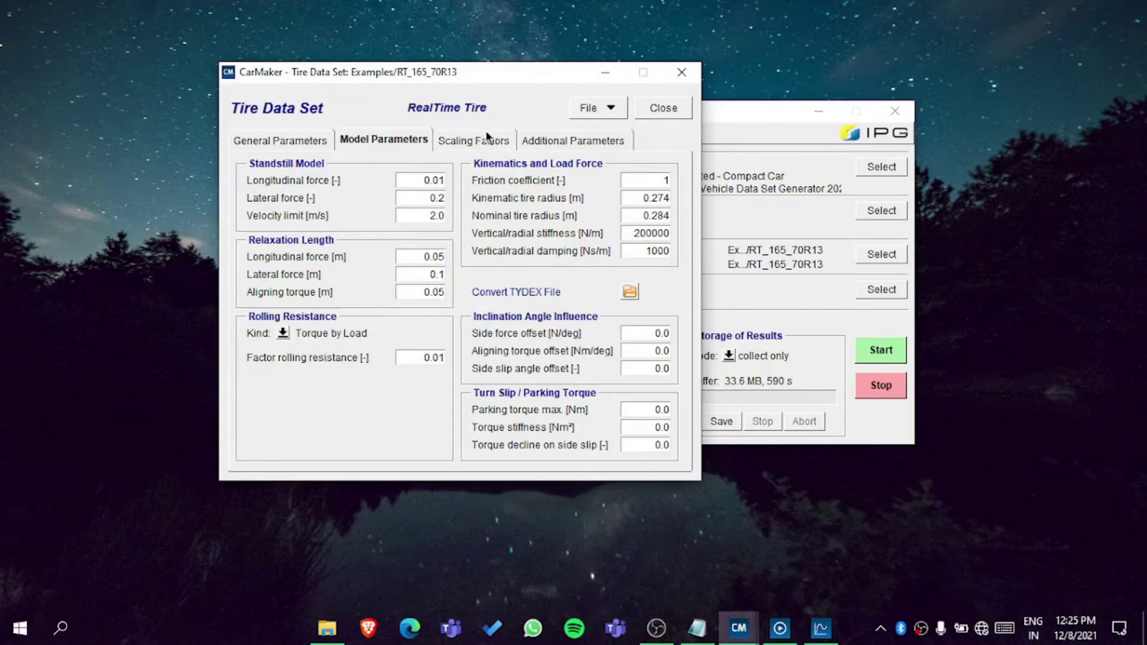
click(489, 148)
click(575, 137)
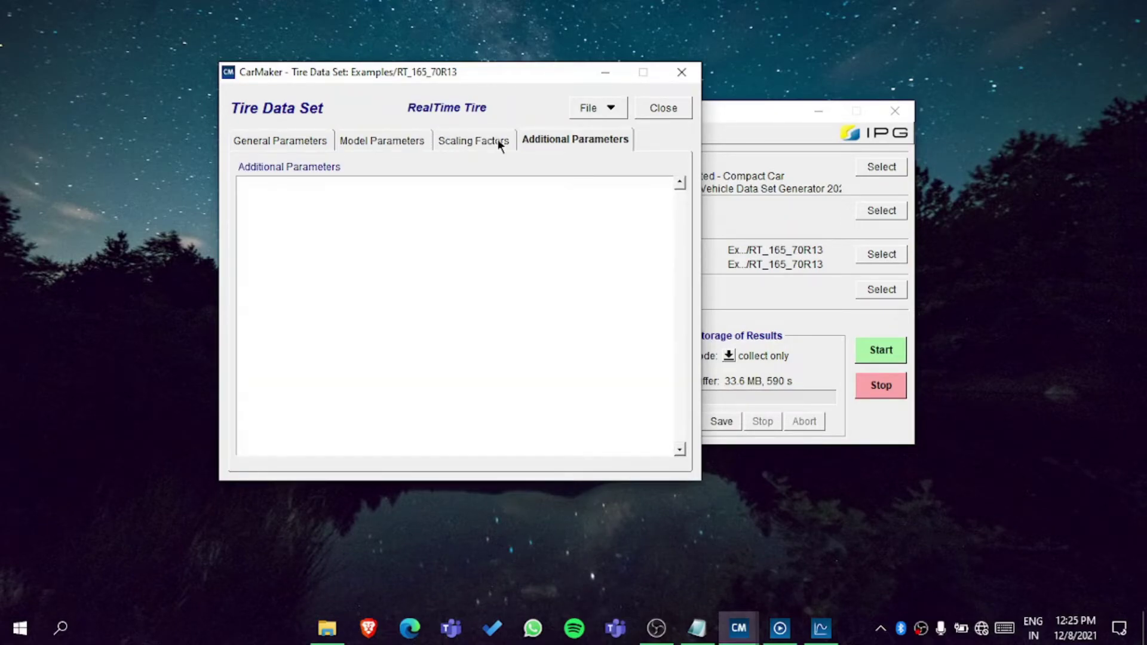
click(289, 142)
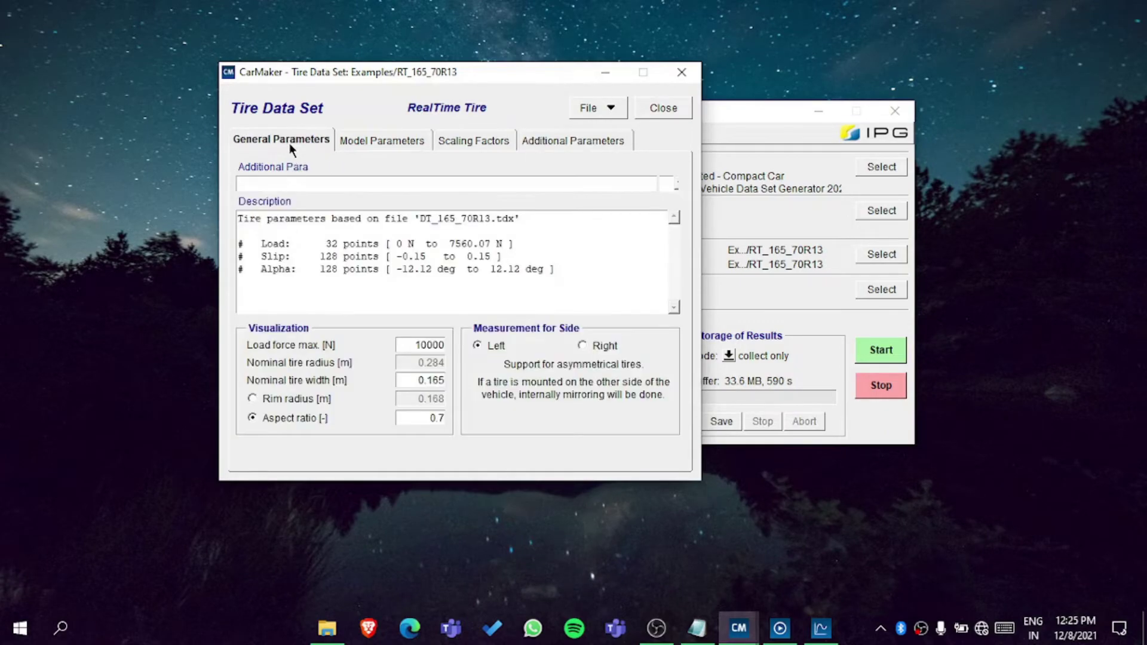
click(583, 108)
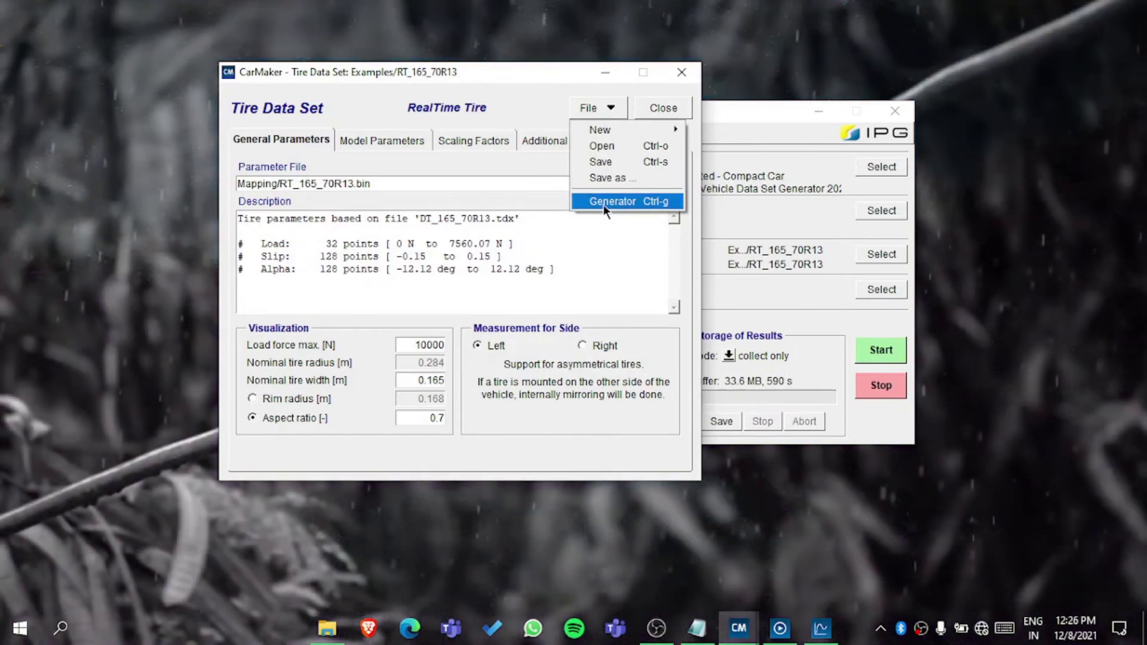
Open the Tire Data Set Generator with Car type, size 245/45 R19, and enable Keep TYDEX File.
click(615, 200)
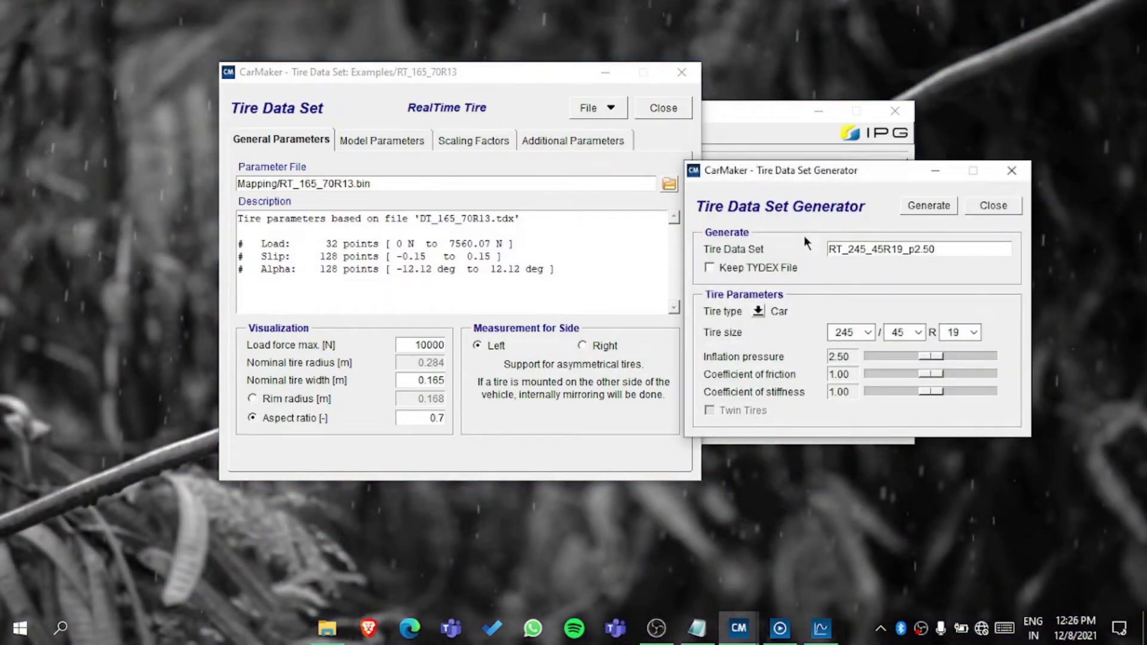
drag(868, 169, 849, 113)
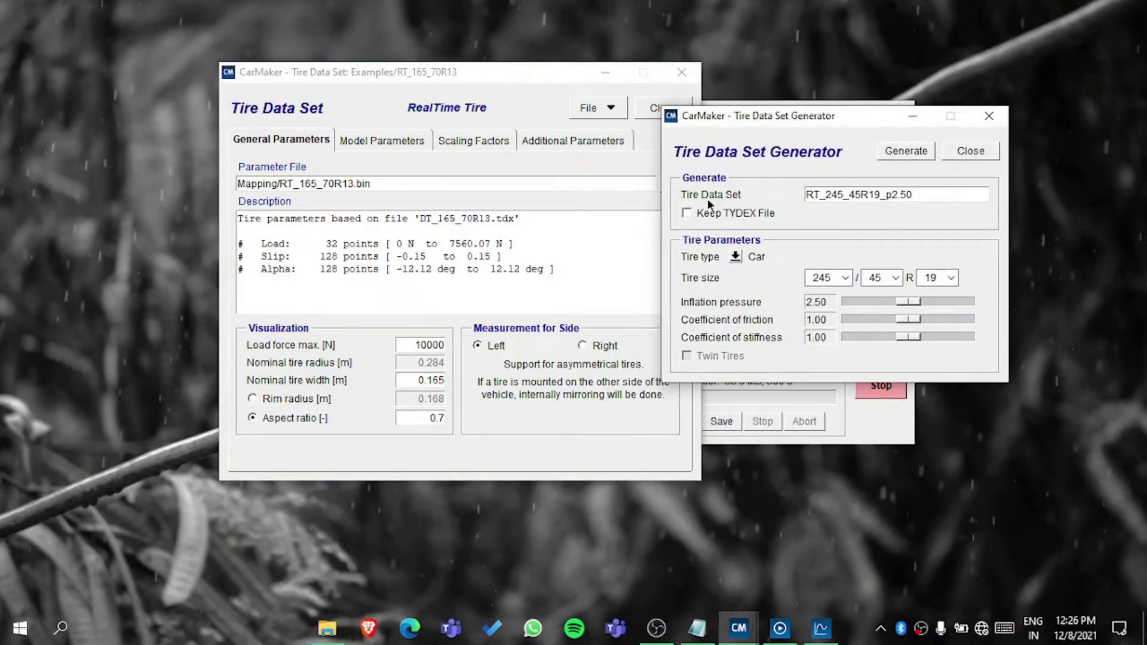
click(735, 258)
click(735, 258)
click(819, 278)
click(822, 357)
click(932, 278)
click(714, 306)
click(839, 278)
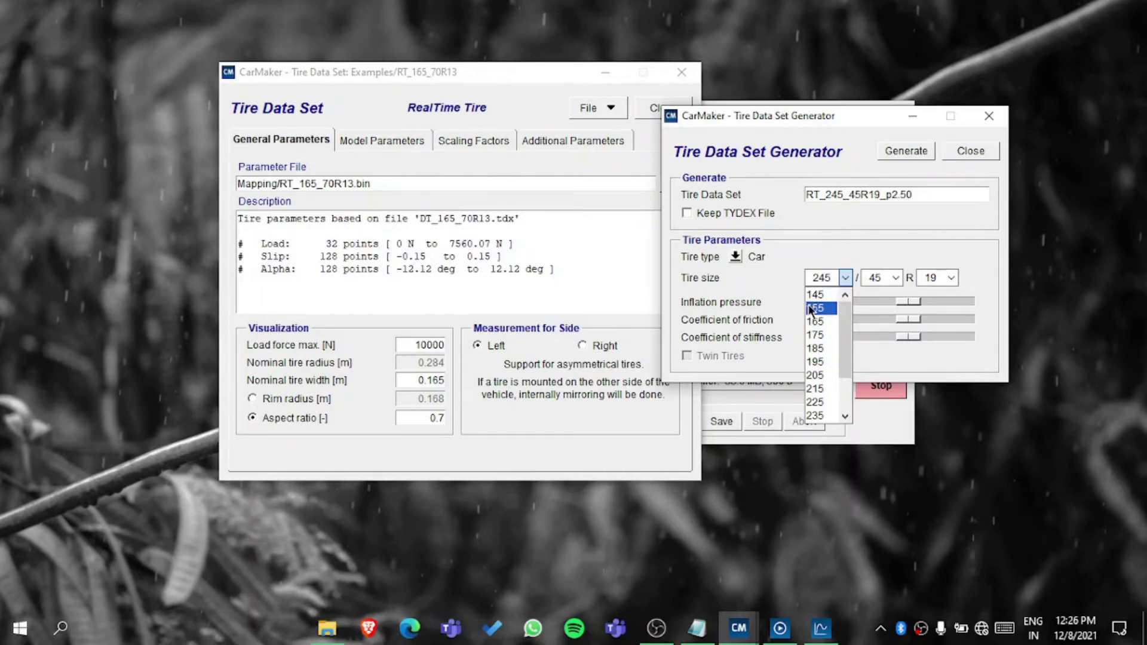
drag(848, 308, 794, 277)
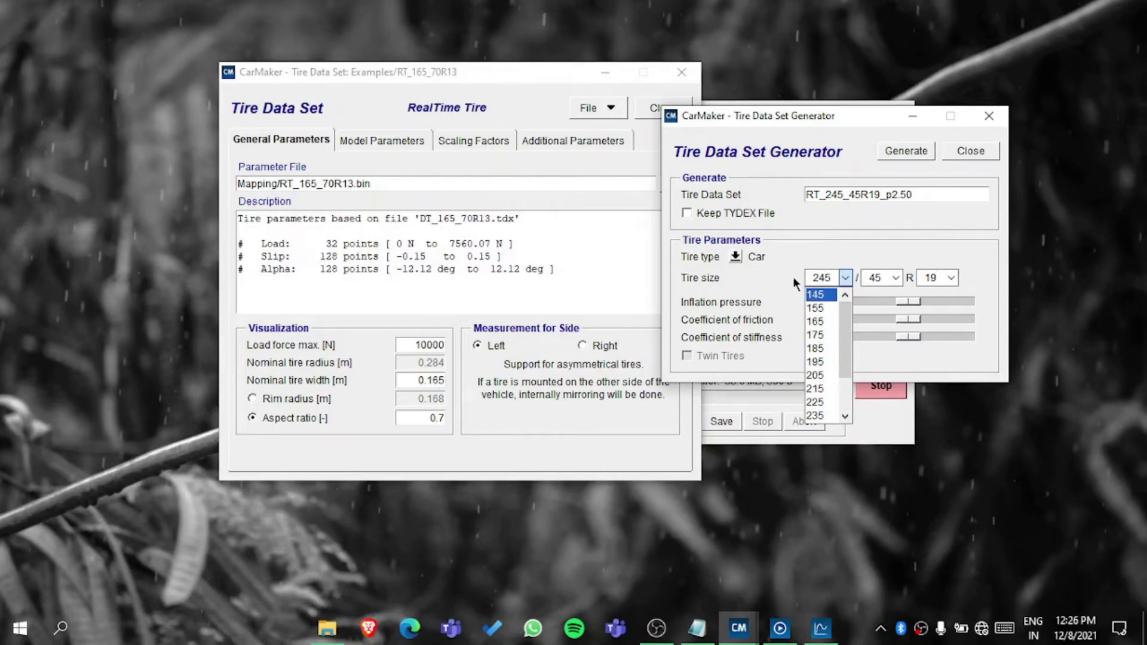
click(694, 218)
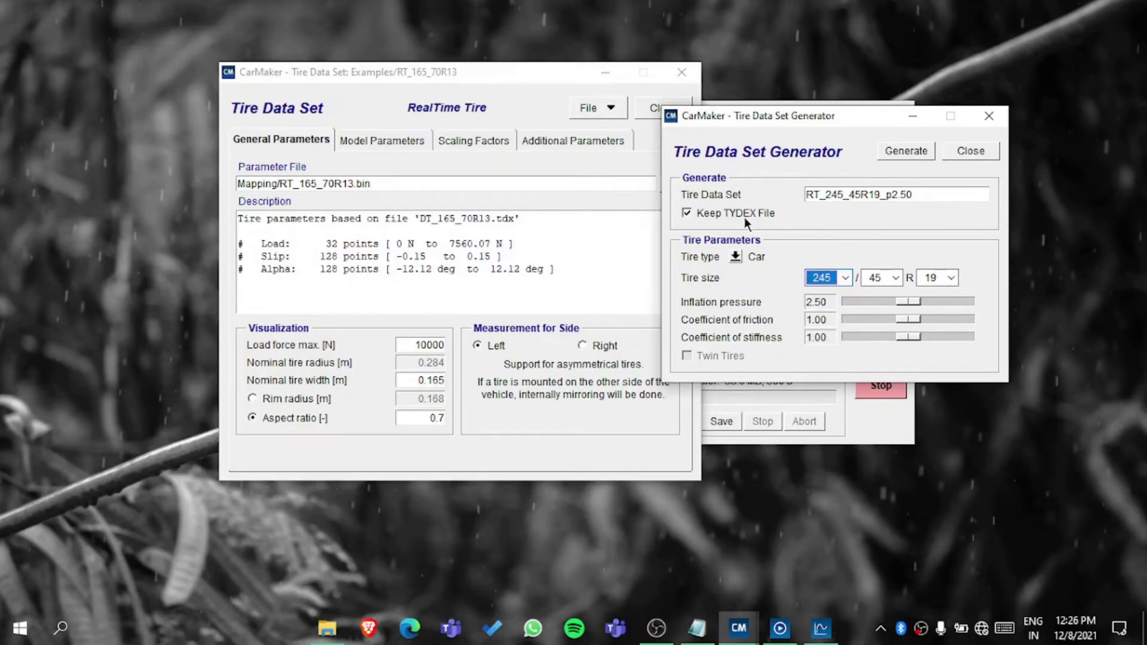
Decline overwriting the default file, rename the data set to demoshow.50, and generate it.
click(906, 151)
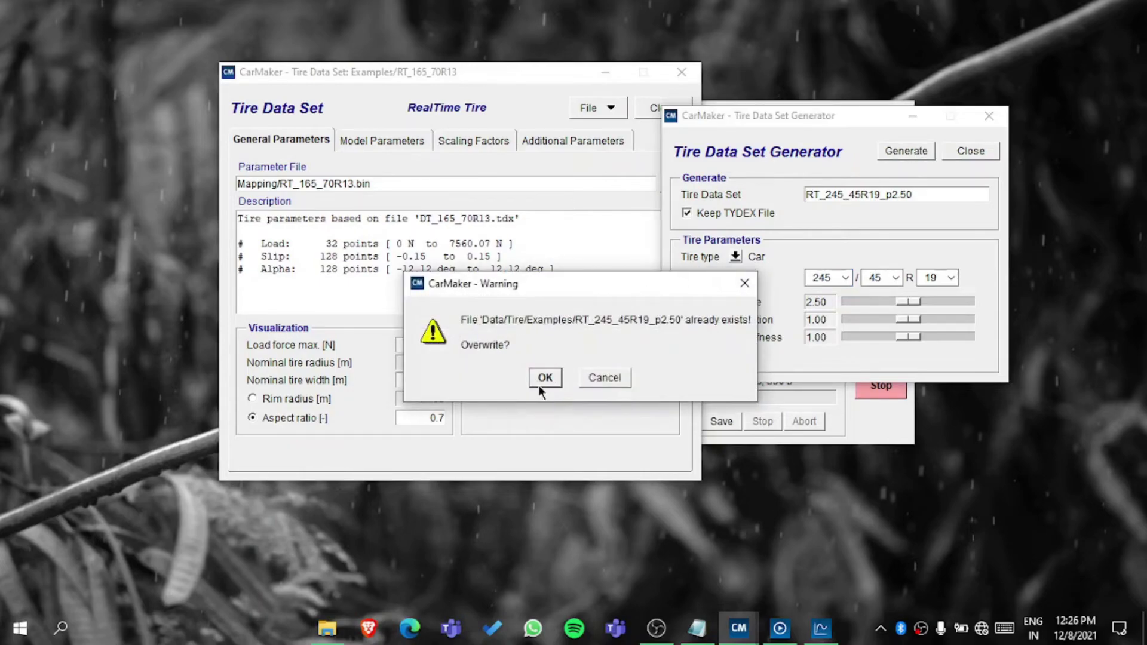
click(616, 374)
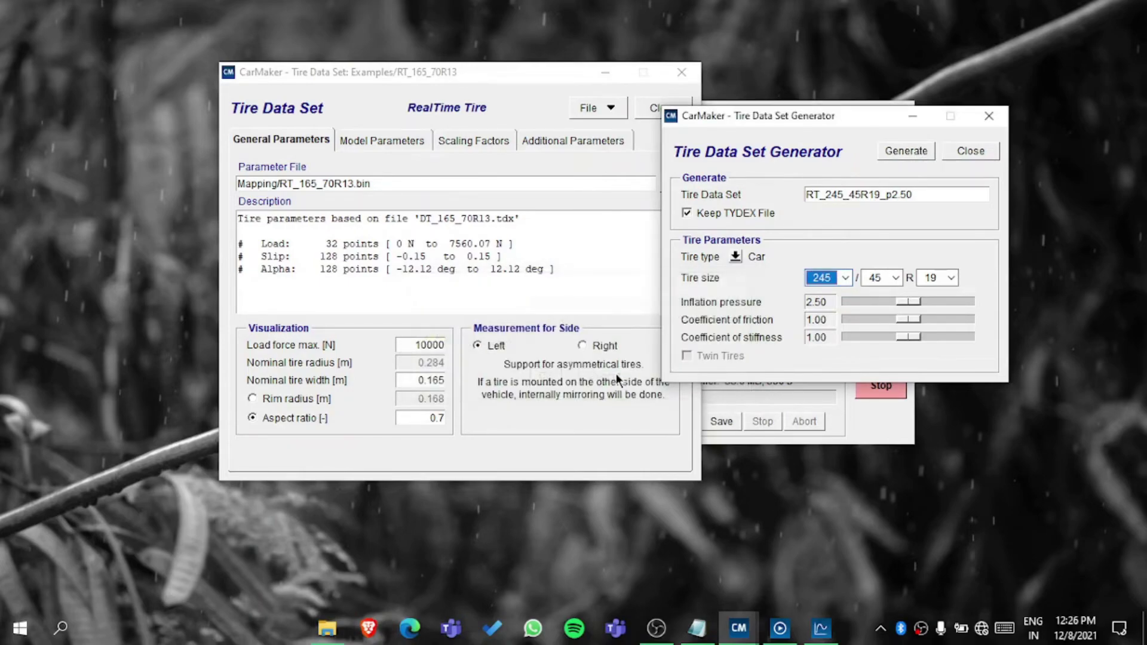
click(931, 194)
key(Left)
key(Left)
key(Left)
key(Left)
key(Left)
key(Left)
key(BackSpace)
drag(891, 195, 788, 207)
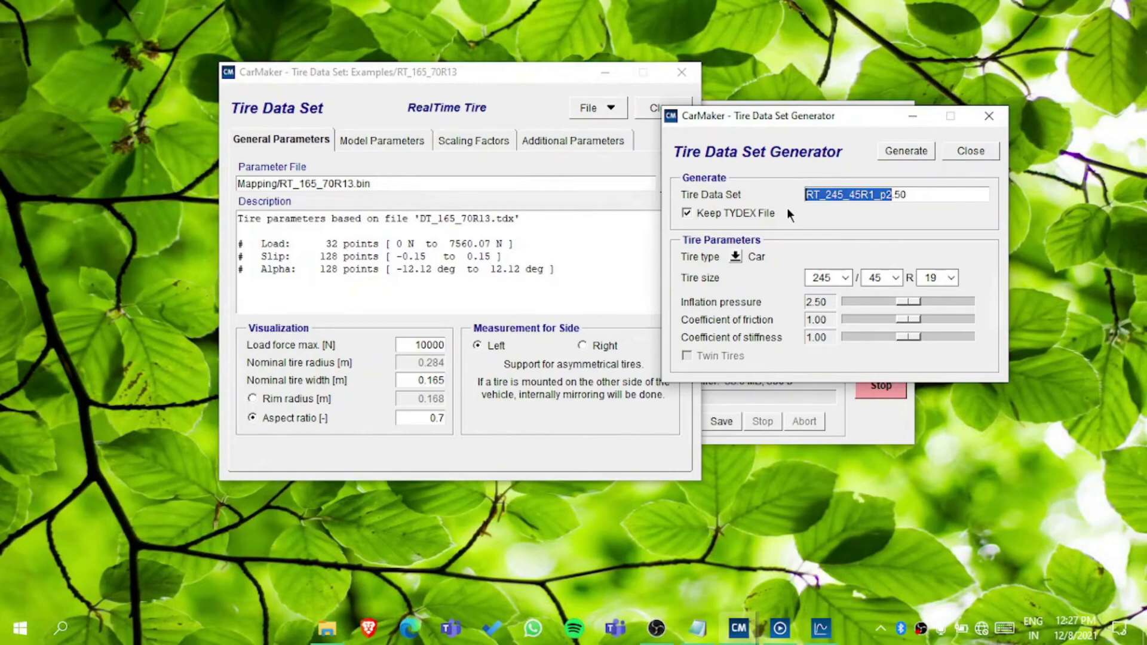
text(demoshow)
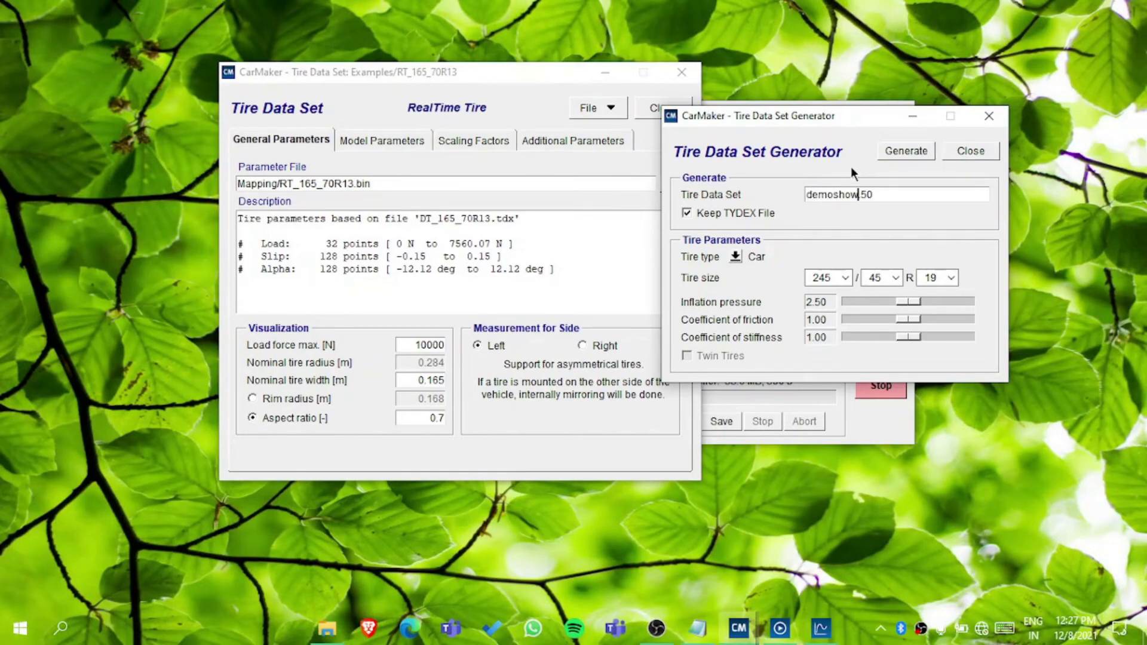
click(925, 150)
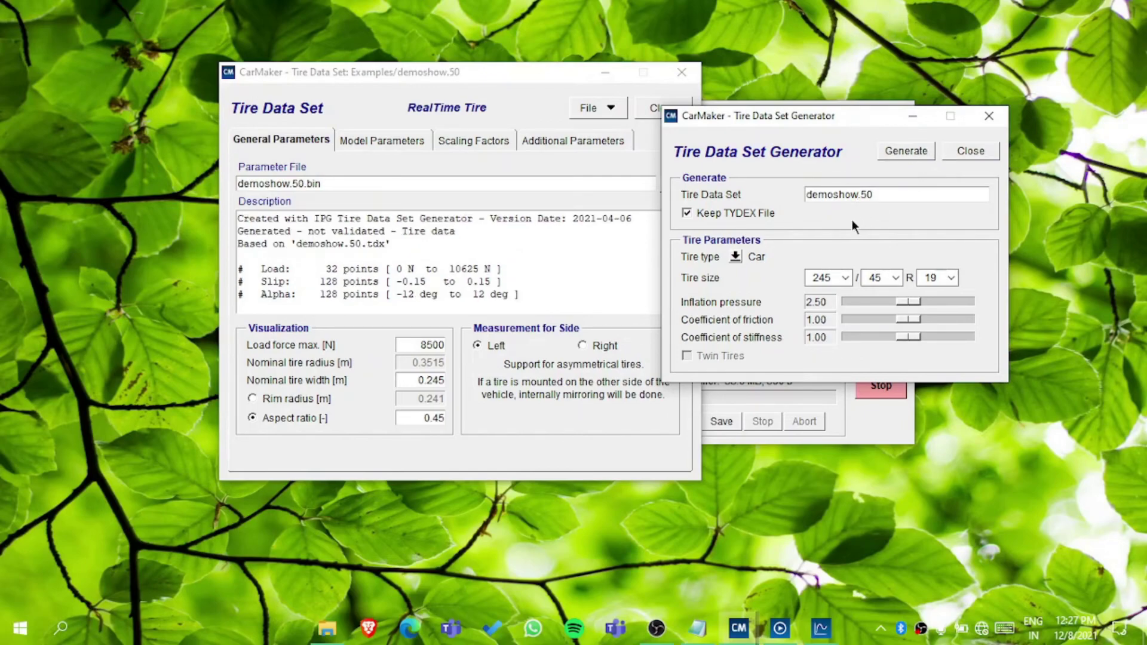
Minimize the generator and Tire Data Set windows, cancelling the parameter file browser, and open Parameters.
click(913, 117)
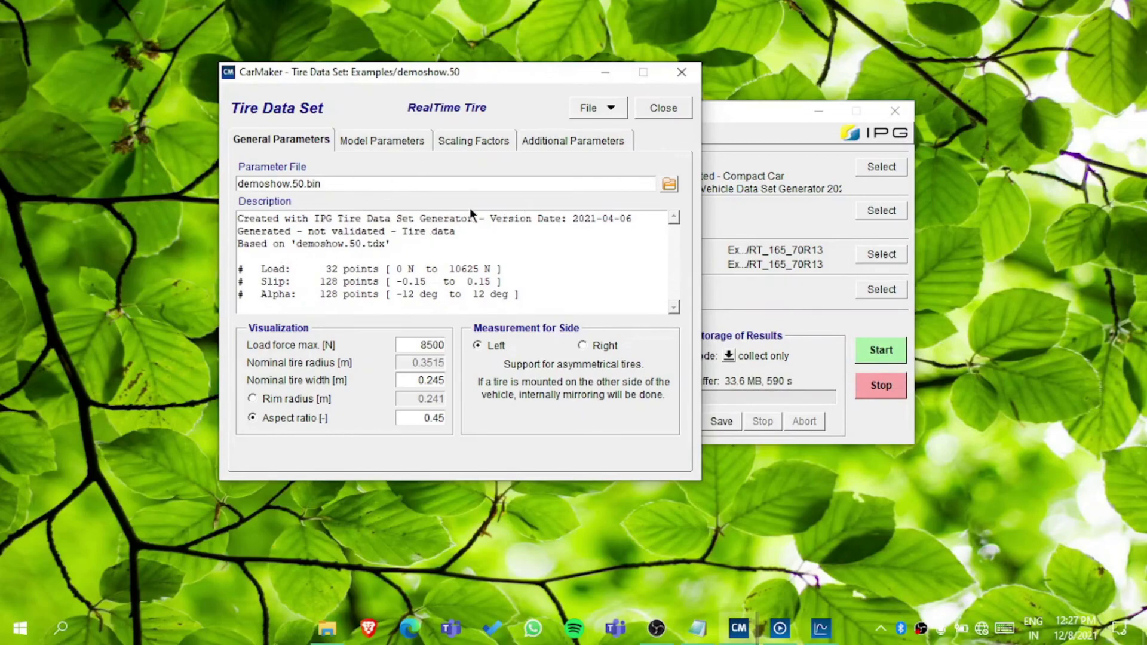
click(670, 185)
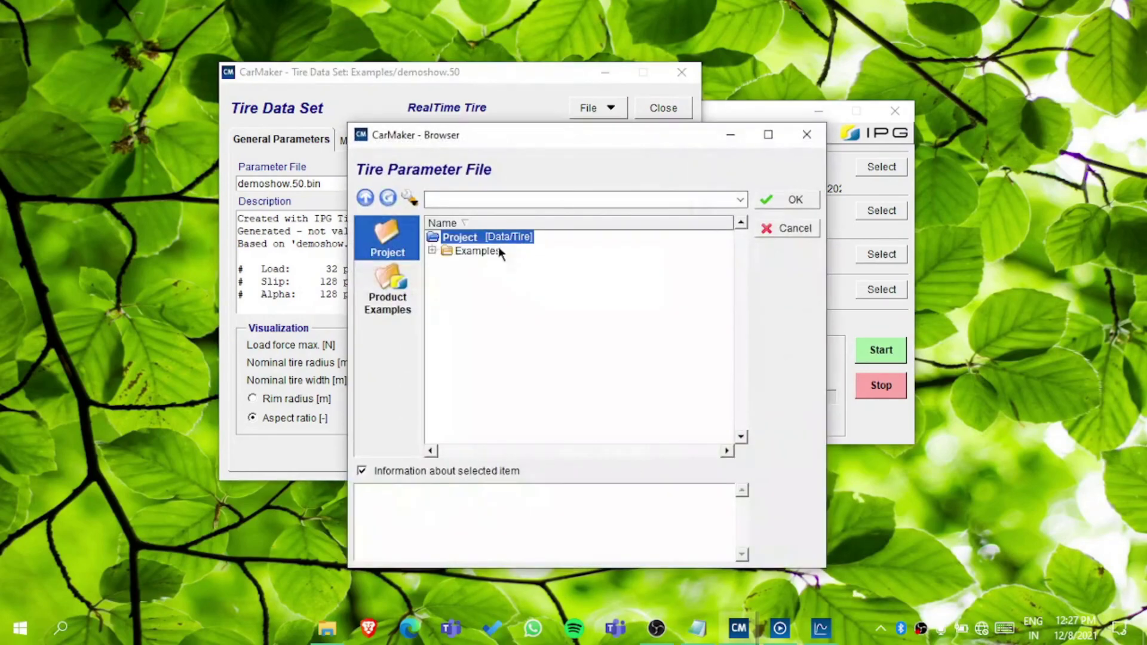
click(773, 230)
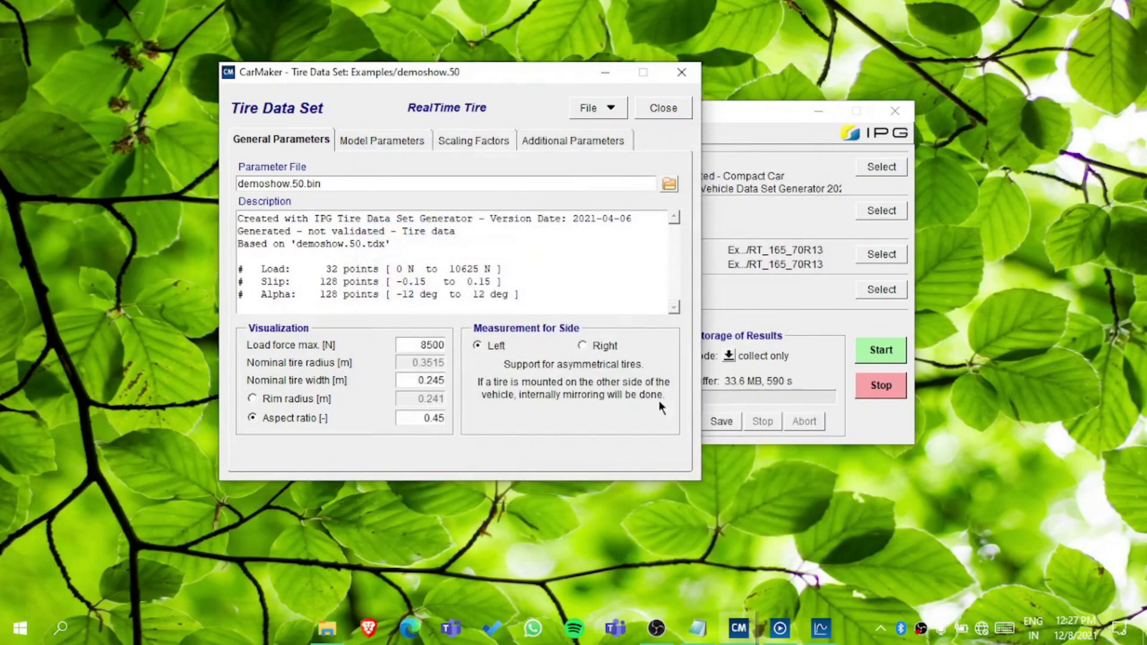
click(603, 72)
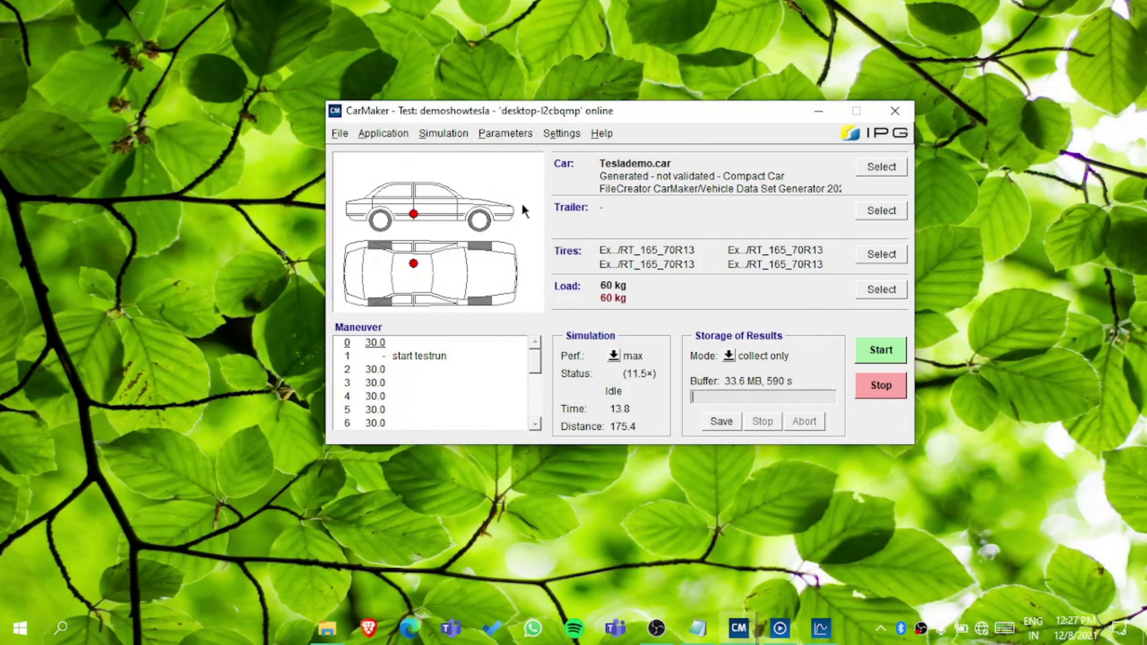
click(517, 133)
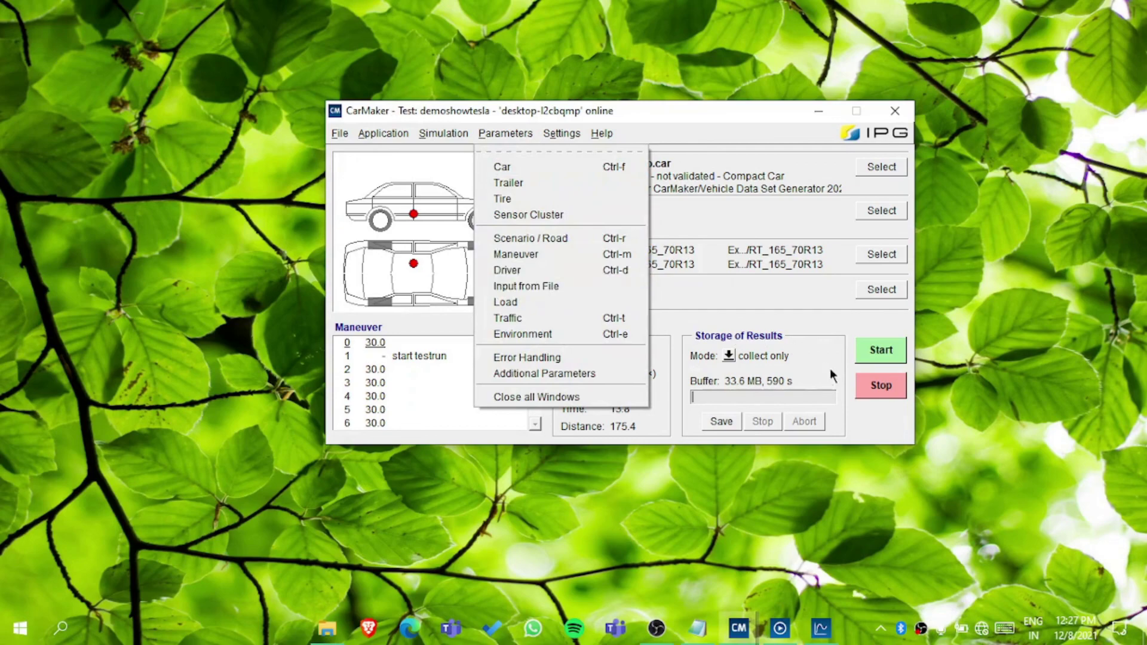